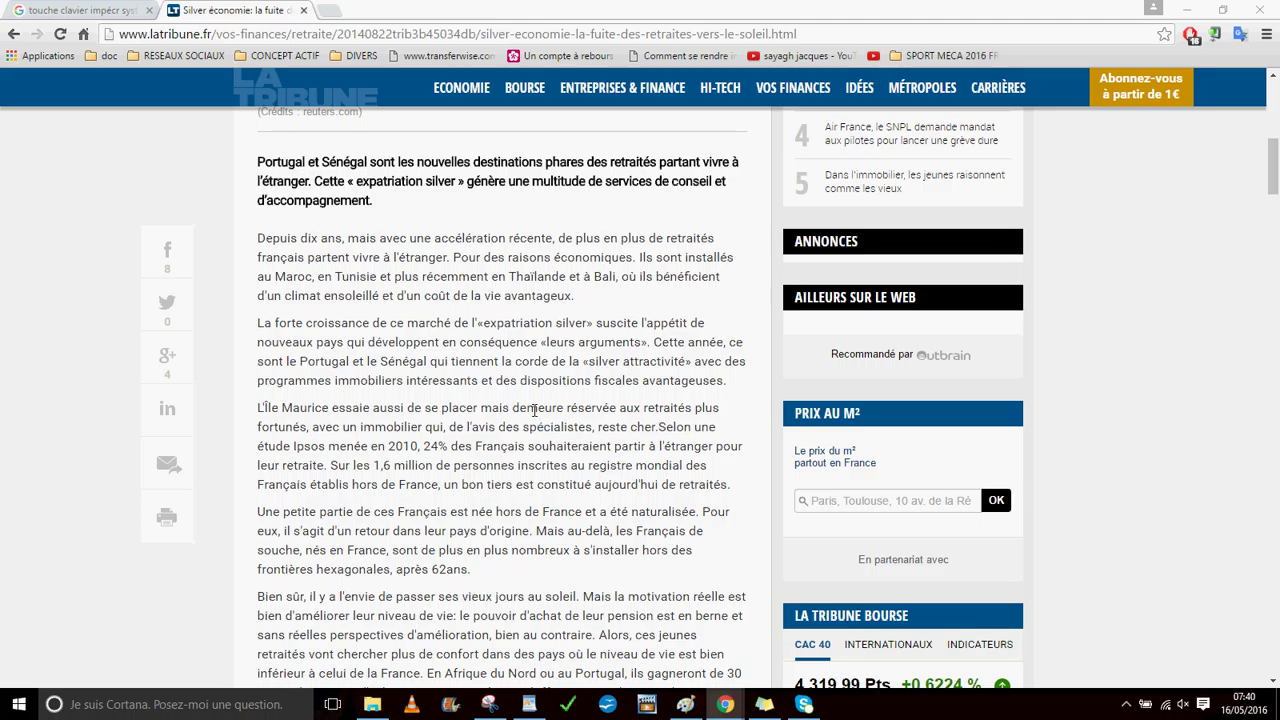
Switch to OpenOffice and create a blank text document
{"action": "left_click", "coordinate": [607, 705]}
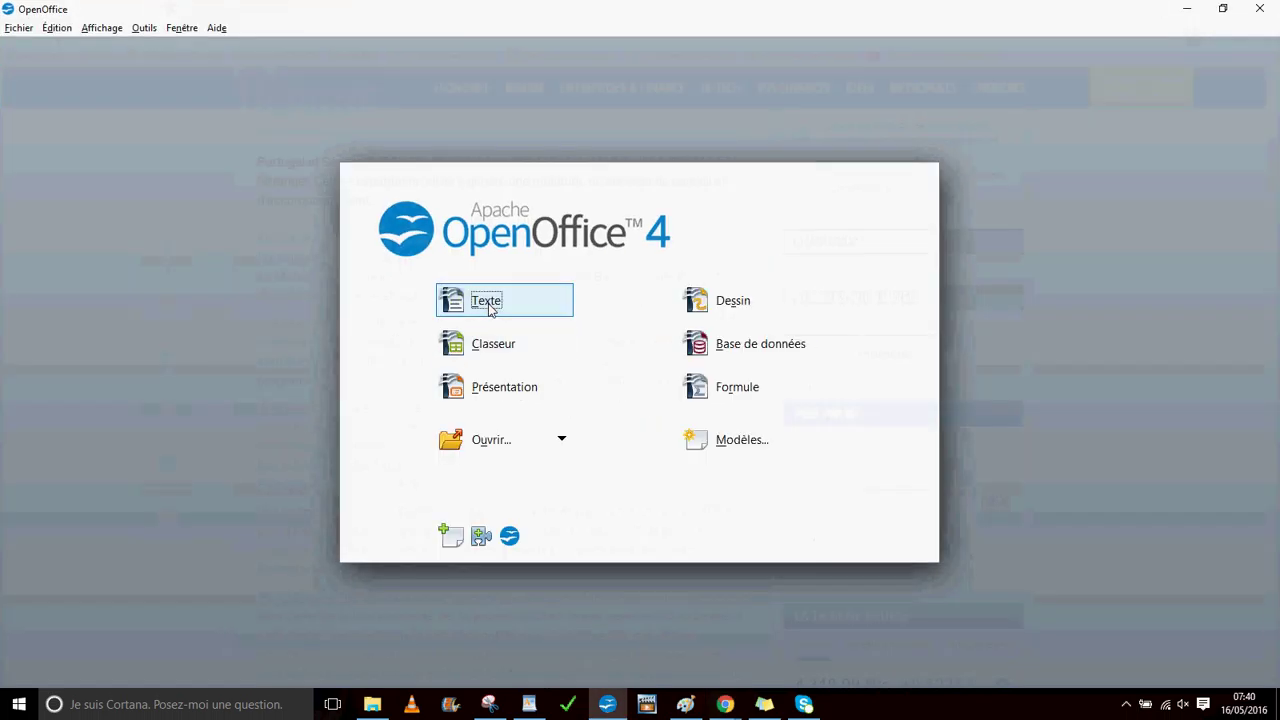
{"action": "left_click", "coordinate": [490, 308]}
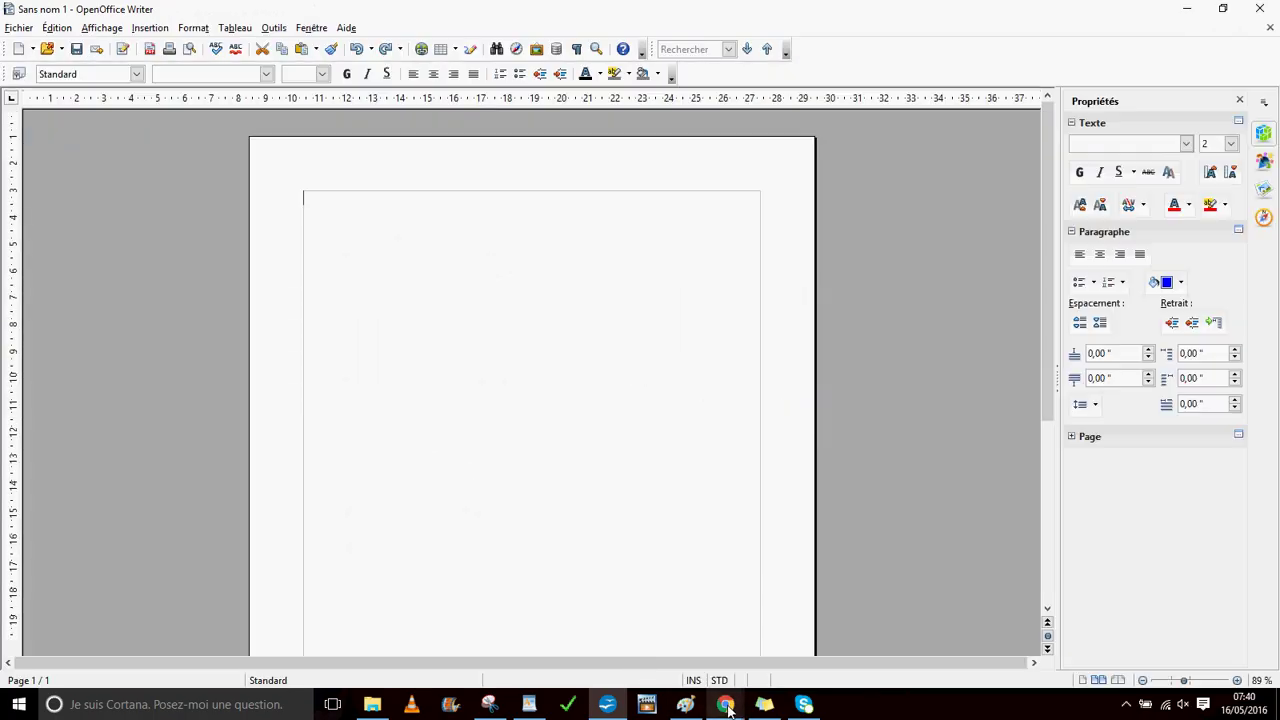
Copy the La Tribune article in Chrome from the "Portugal et Sénégal" intro through the "Bien sûr" paragraph and paste it into the blank Writer document
{"action": "mouse_move", "coordinate": [729, 706]}
{"action": "left_click", "coordinate": [760, 630]}
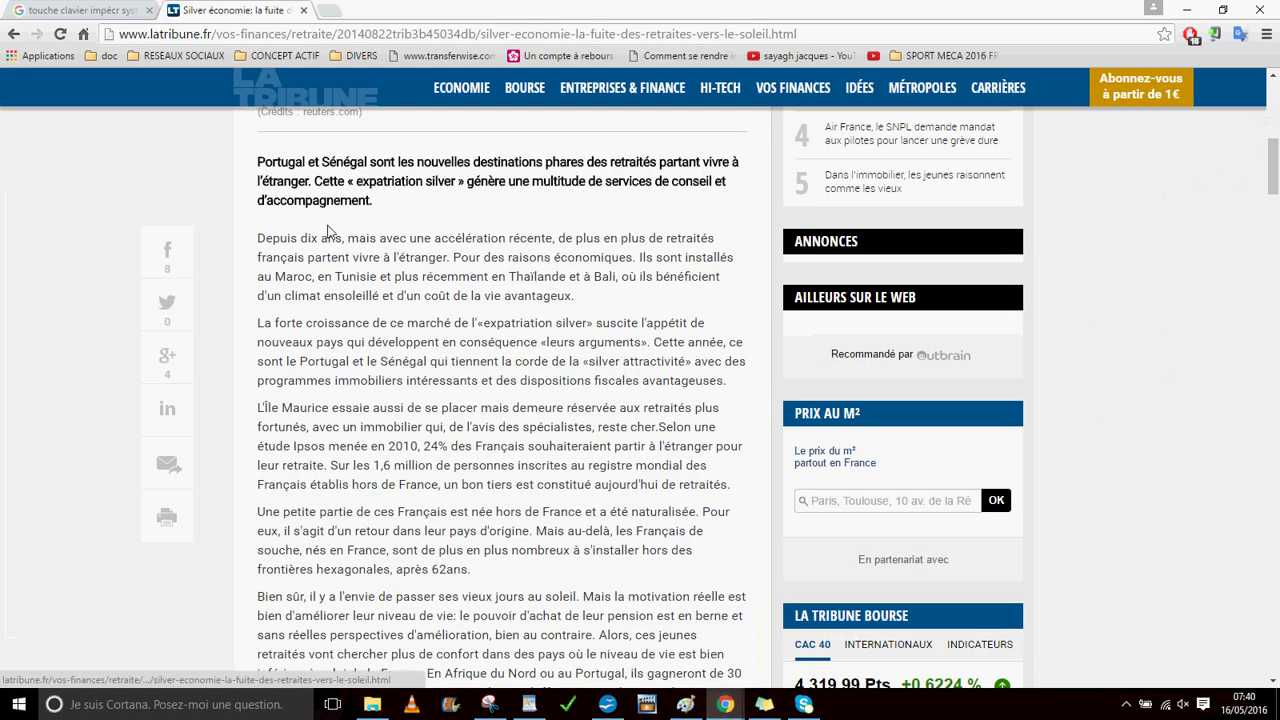
{"action": "scroll", "coordinate": [275, 262], "scroll_direction": "up", "scroll_amount": 2}
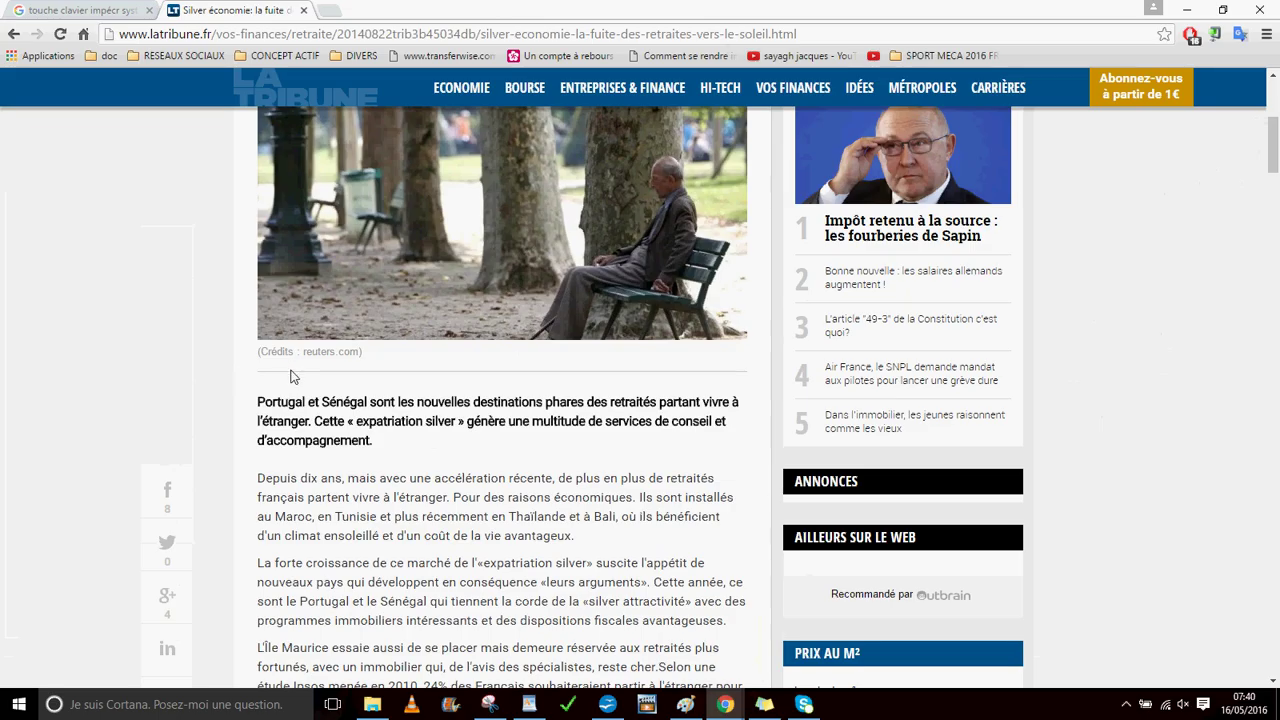
{"action": "scroll", "coordinate": [292, 376], "scroll_direction": "down", "scroll_amount": 2}
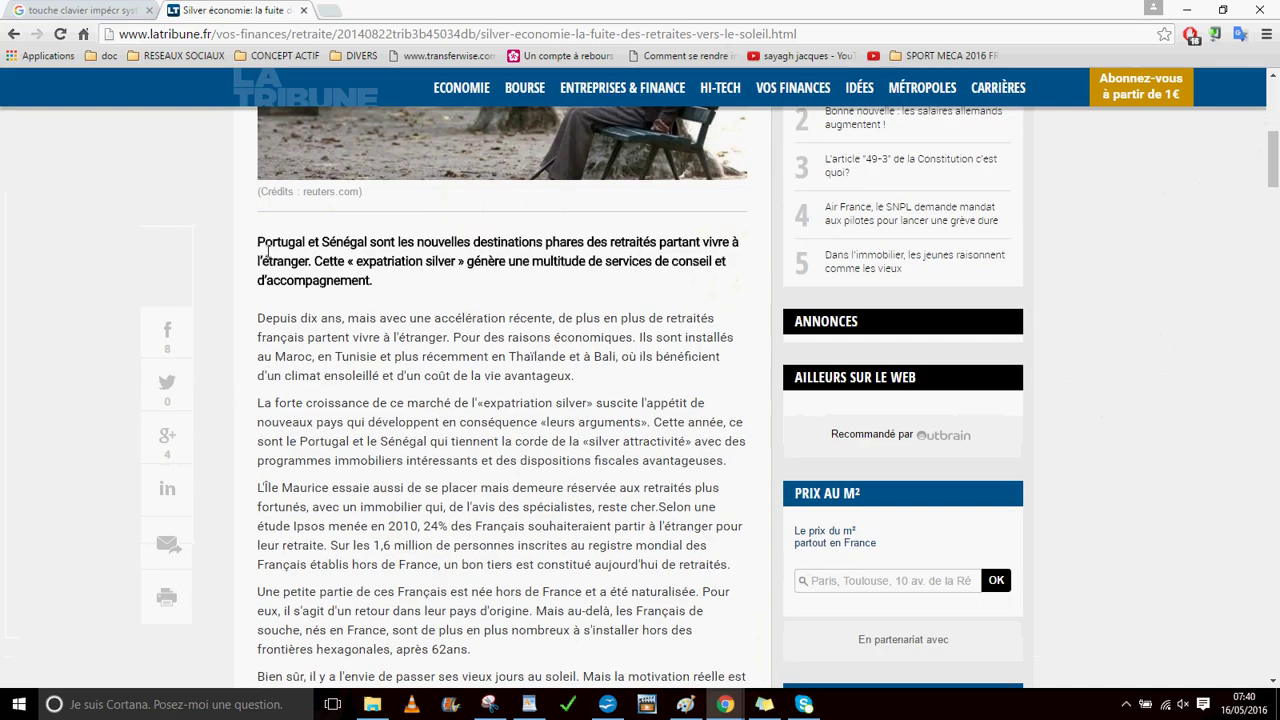
{"action": "left_click_drag", "start_coordinate": [258, 243], "coordinate": [538, 398]}
{"action": "scroll", "coordinate": [470, 456], "scroll_direction": "down", "scroll_amount": 3}
{"action": "scroll", "coordinate": [477, 459], "scroll_direction": "down", "scroll_amount": 1}
{"action": "scroll", "coordinate": [477, 460], "scroll_direction": "up", "scroll_amount": 1}
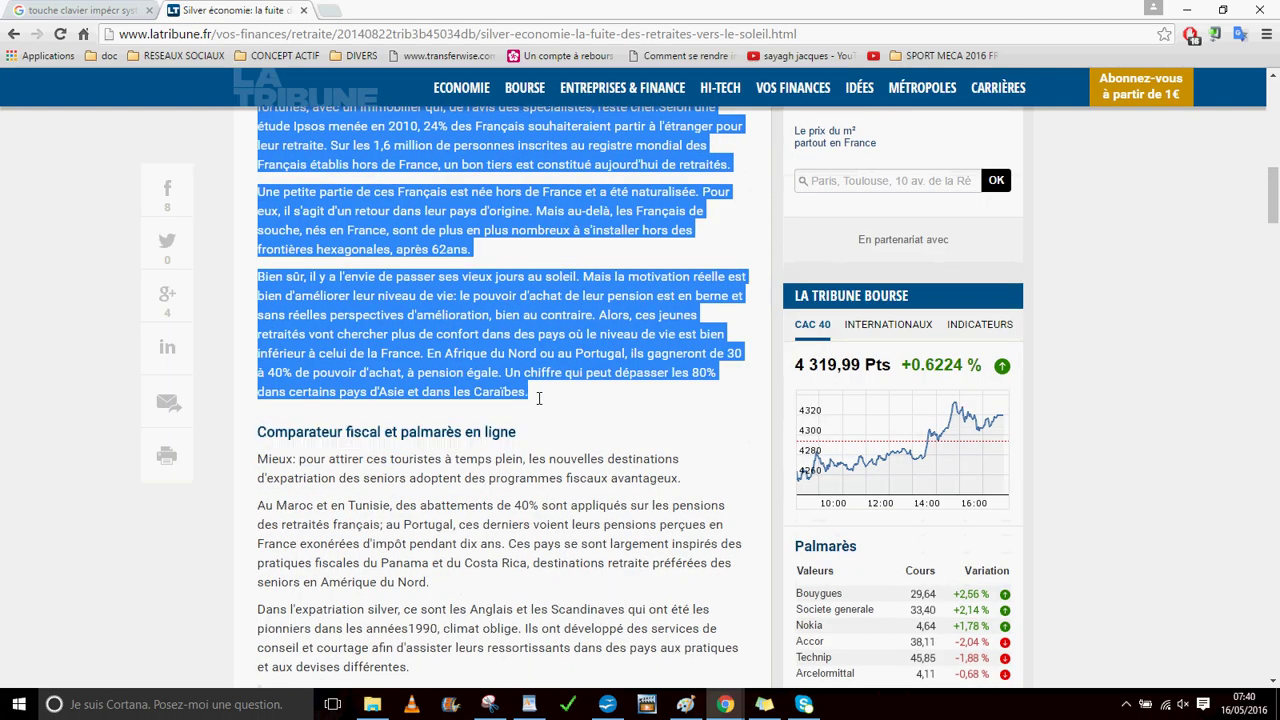
{"action": "right_click", "coordinate": [430, 322]}
{"action": "left_click", "coordinate": [472, 334]}
{"action": "left_click", "coordinate": [607, 704]}
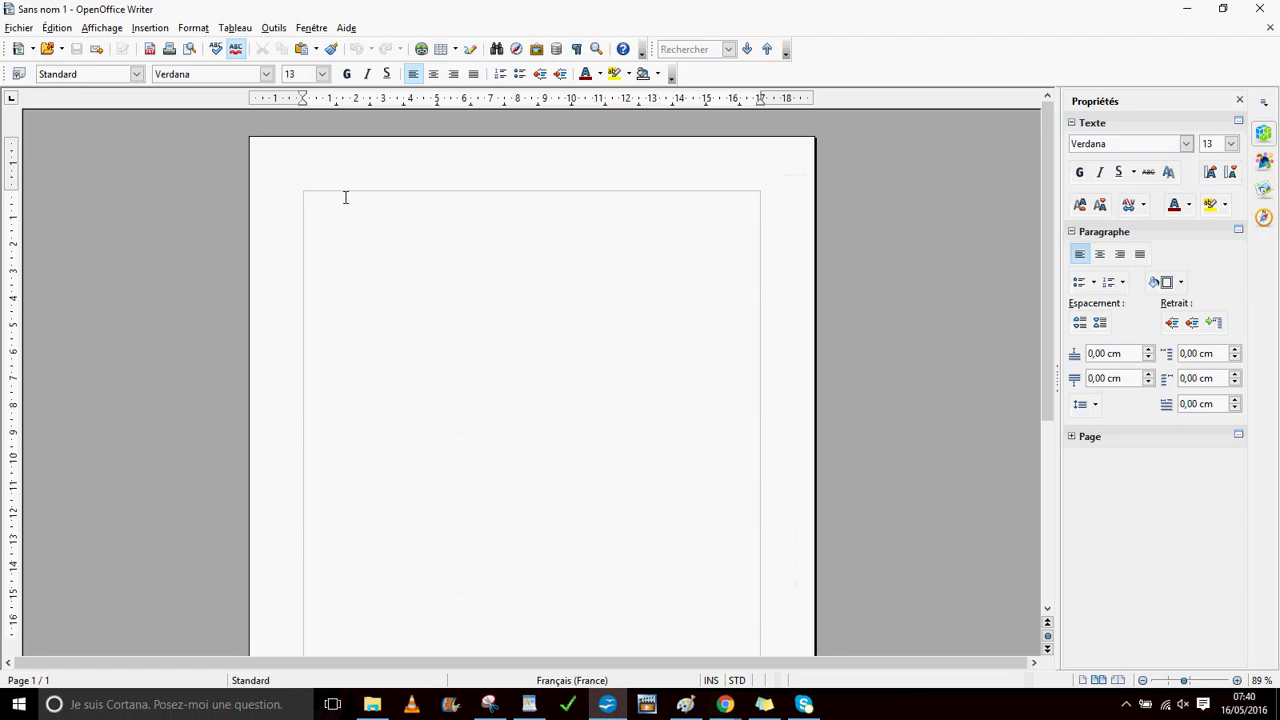
{"action": "left_click", "coordinate": [302, 50]}
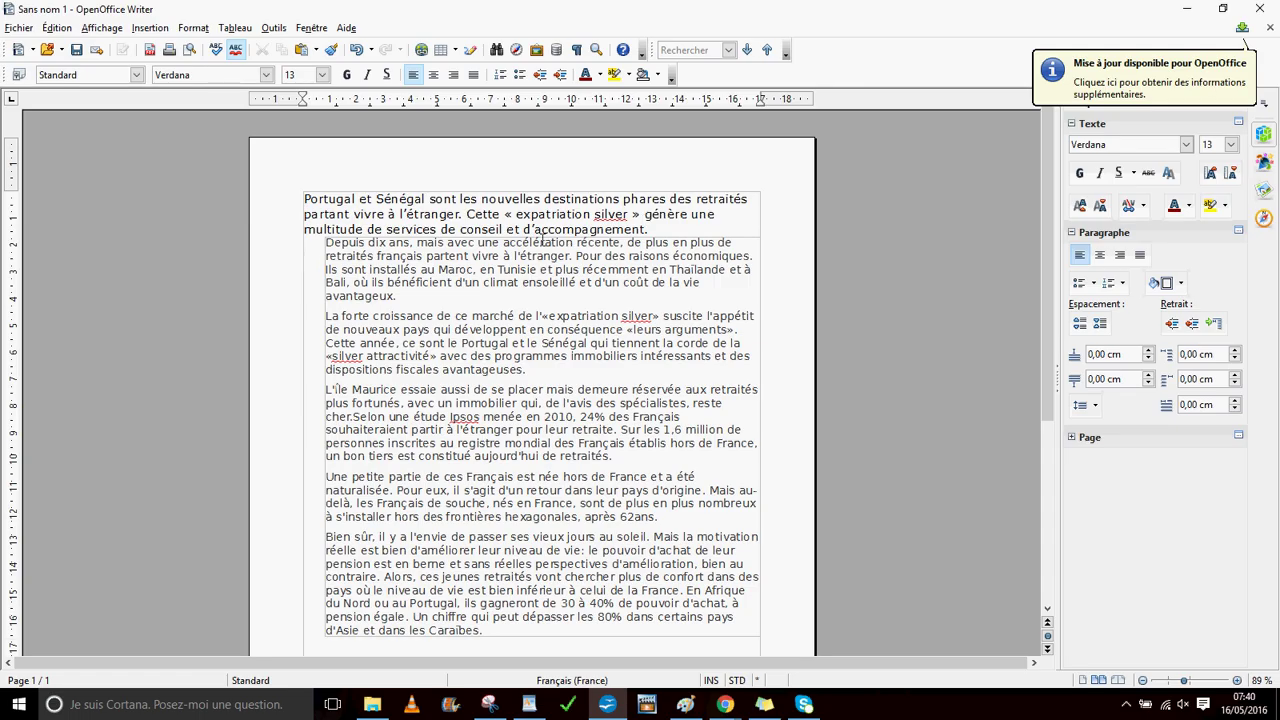
Make the intro paragraph beginning "Portugal et Sénégal" bold
{"action": "left_click_drag", "start_coordinate": [663, 233], "coordinate": [292, 205]}
{"action": "left_click", "coordinate": [347, 75]}
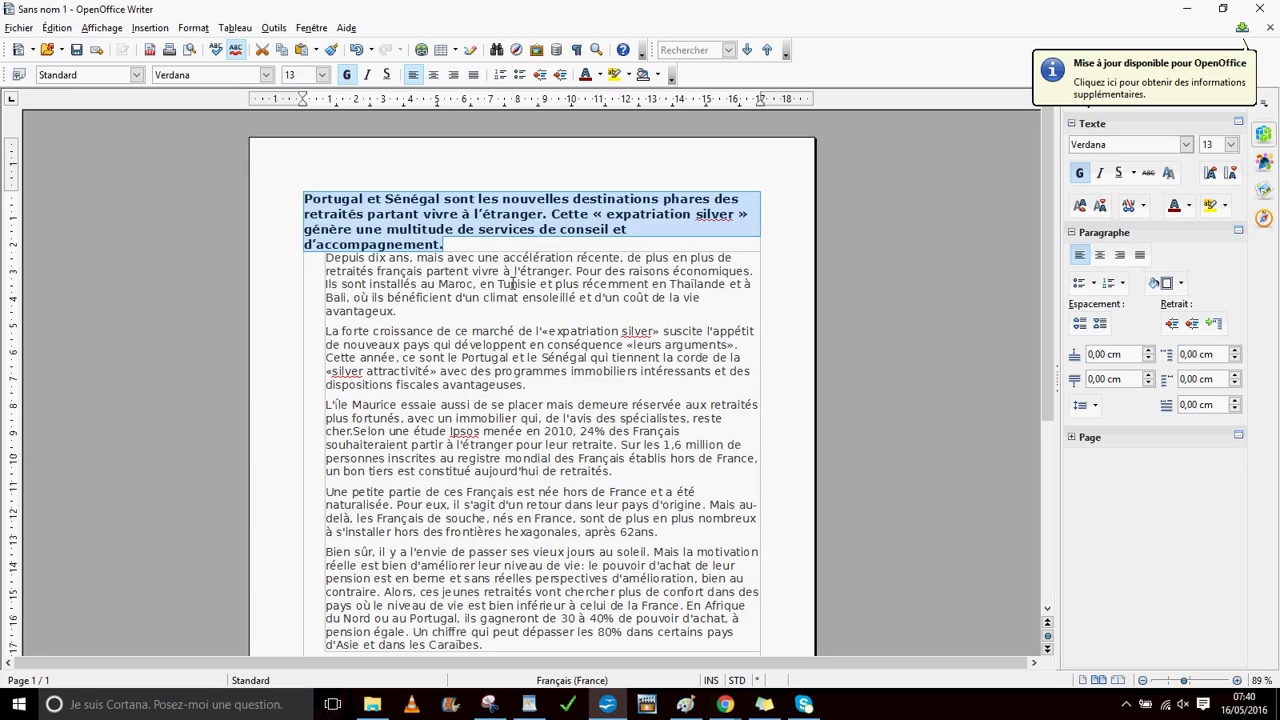
{"action": "left_click", "coordinate": [456, 244]}
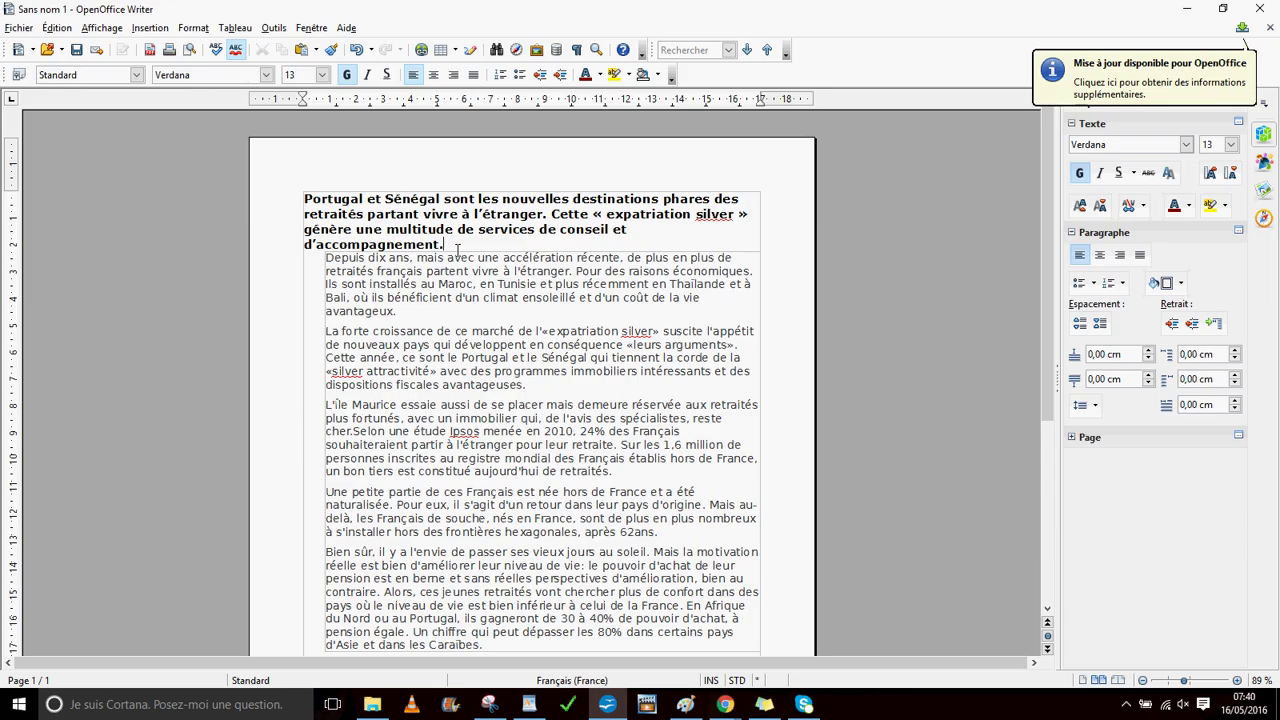
Justify the body paragraphs from "Depuis dix ans" to "Caraïbes" and the bold intro paragraph
{"action": "left_click_drag", "start_coordinate": [304, 200], "coordinate": [475, 398]}
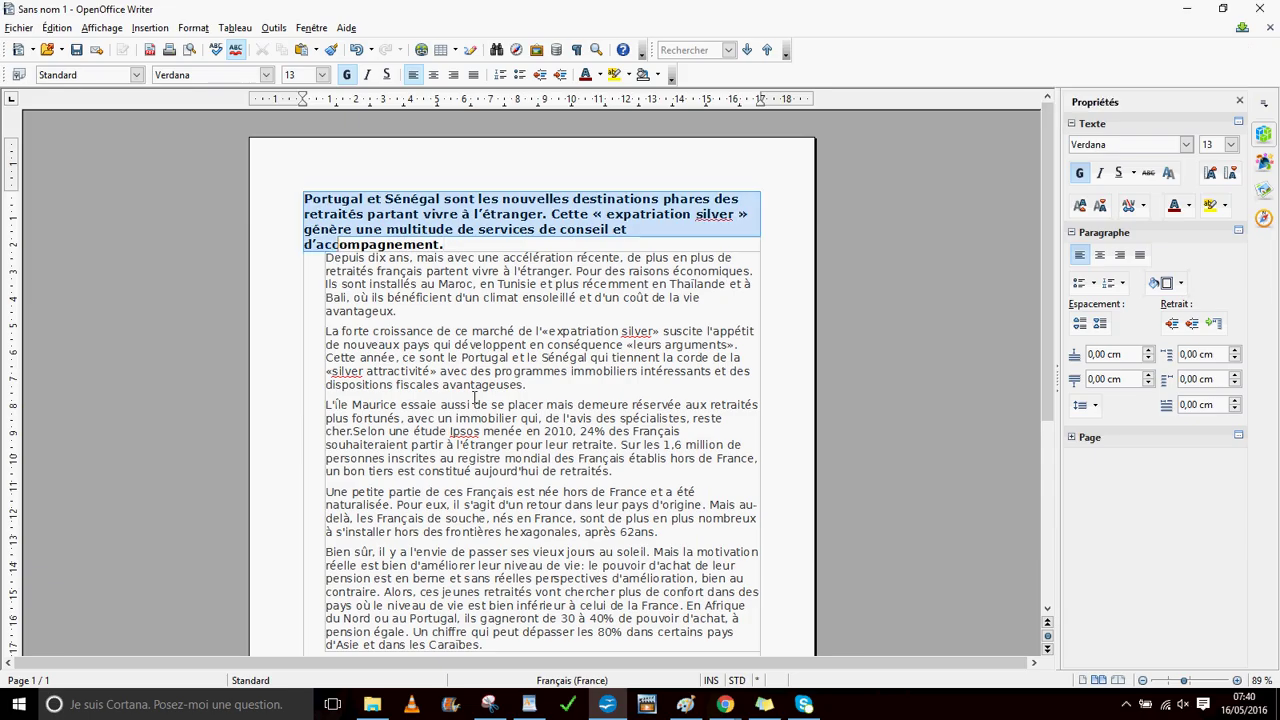
{"action": "left_click_drag", "start_coordinate": [557, 492], "coordinate": [566, 640]}
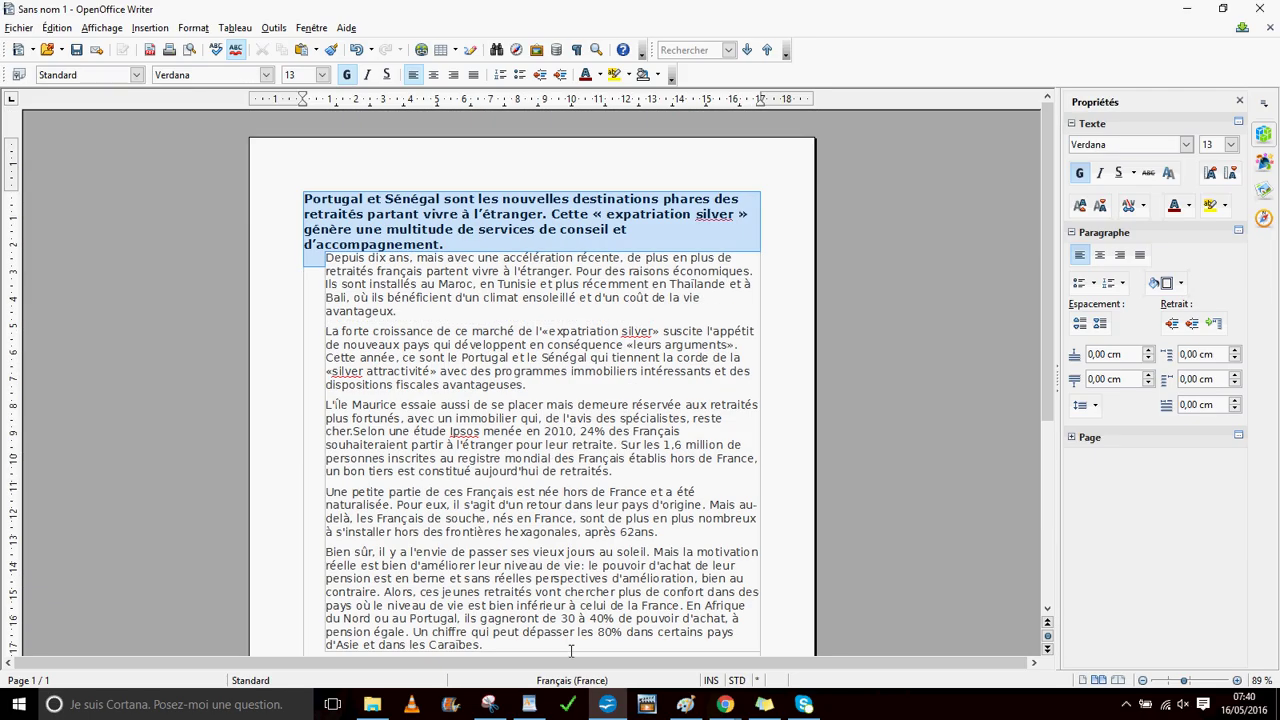
{"action": "scroll", "coordinate": [571, 651], "scroll_direction": "down", "scroll_amount": 2}
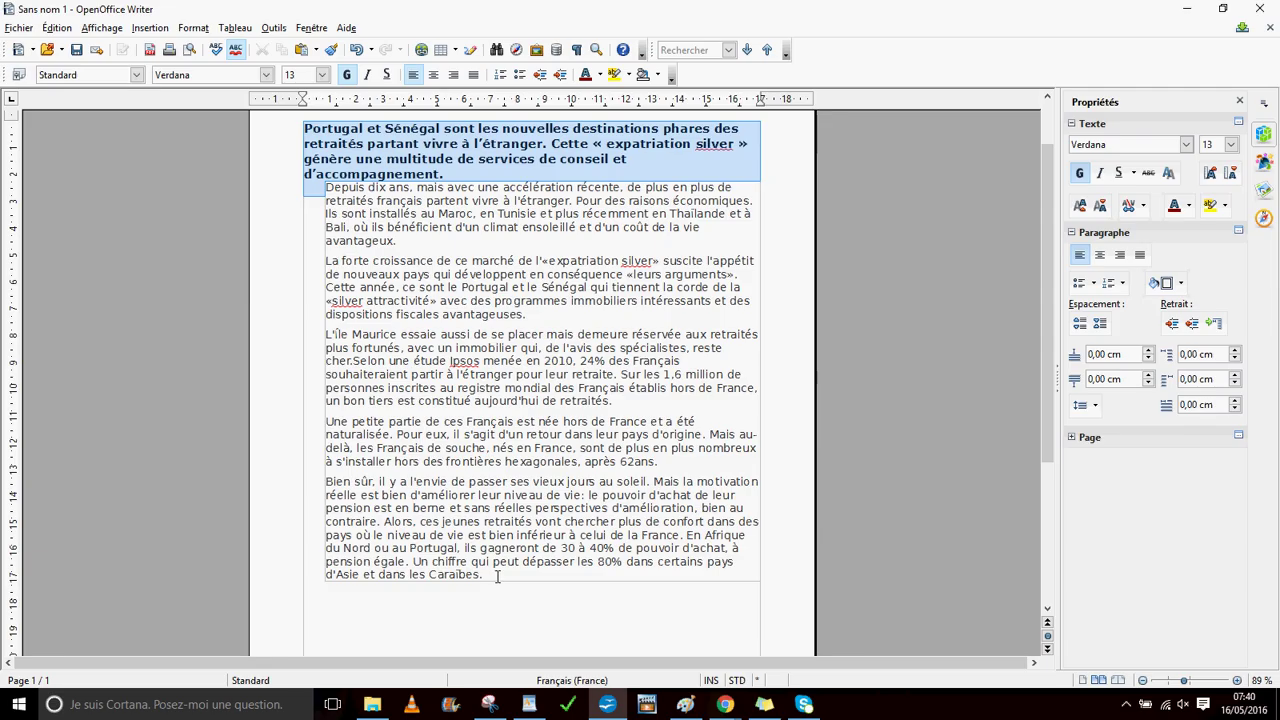
{"action": "left_click_drag", "start_coordinate": [497, 577], "coordinate": [327, 188]}
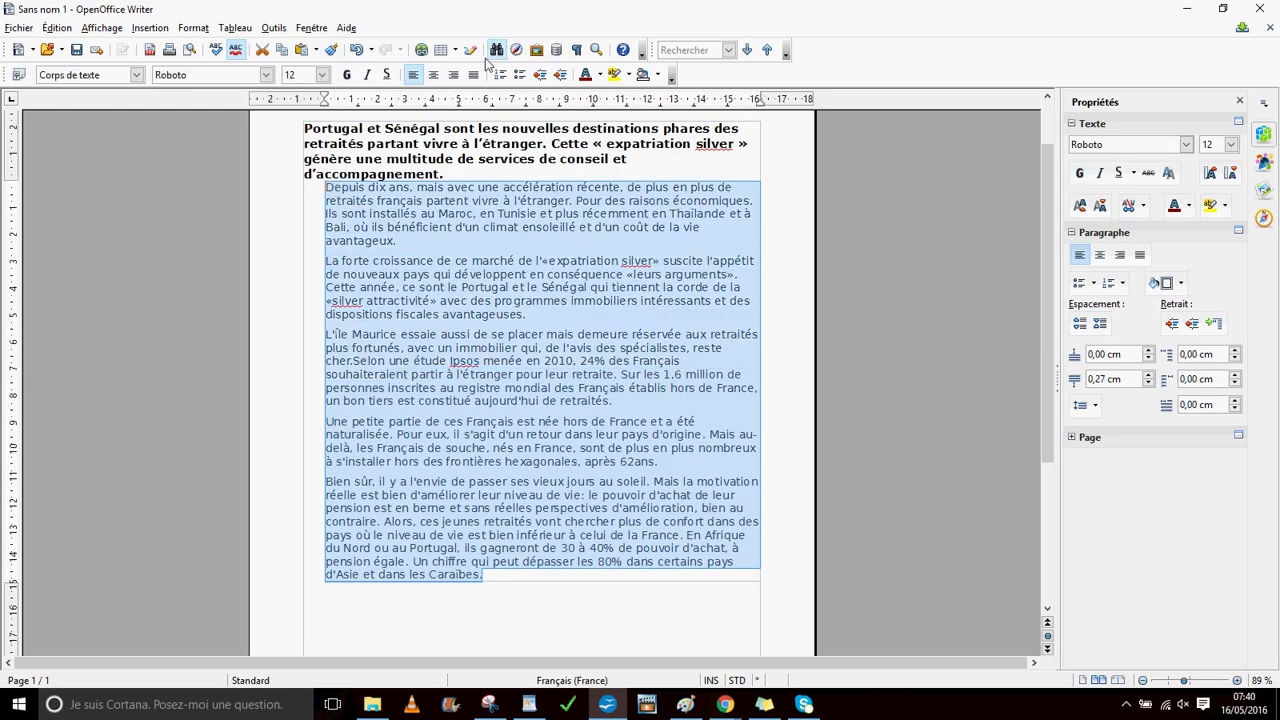
{"action": "left_click", "coordinate": [474, 75]}
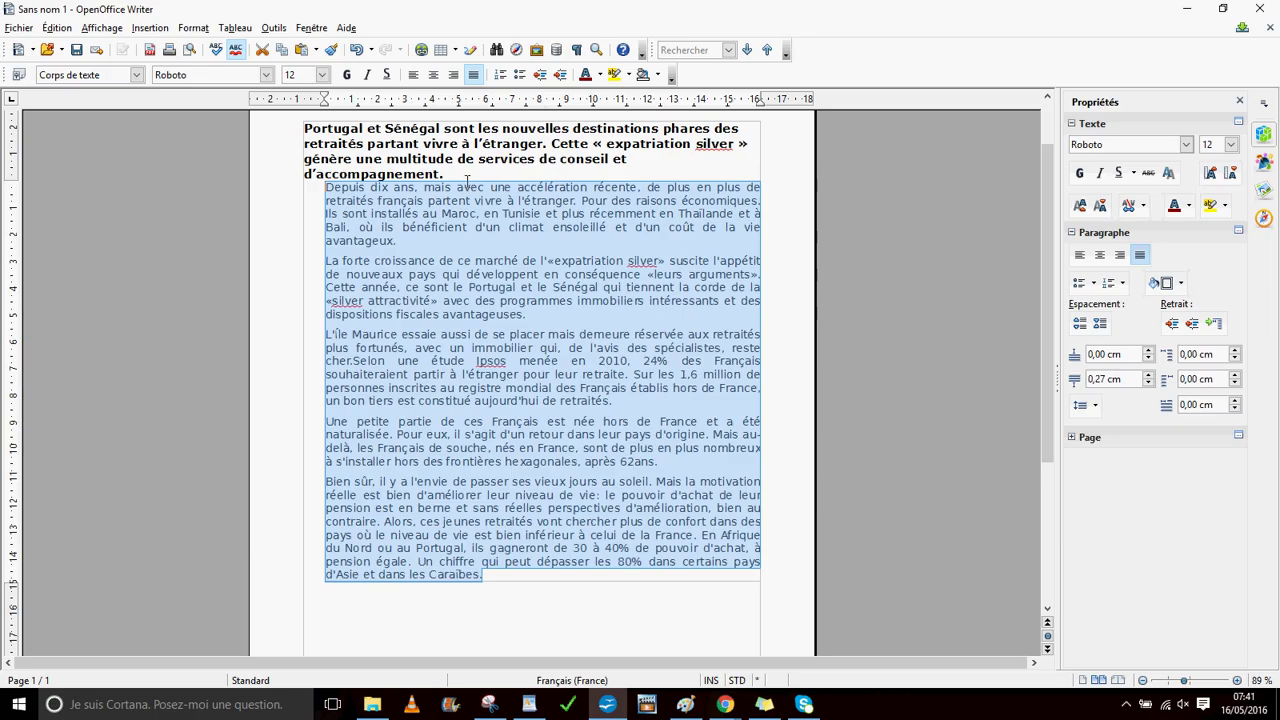
{"action": "left_click_drag", "start_coordinate": [467, 180], "coordinate": [304, 128]}
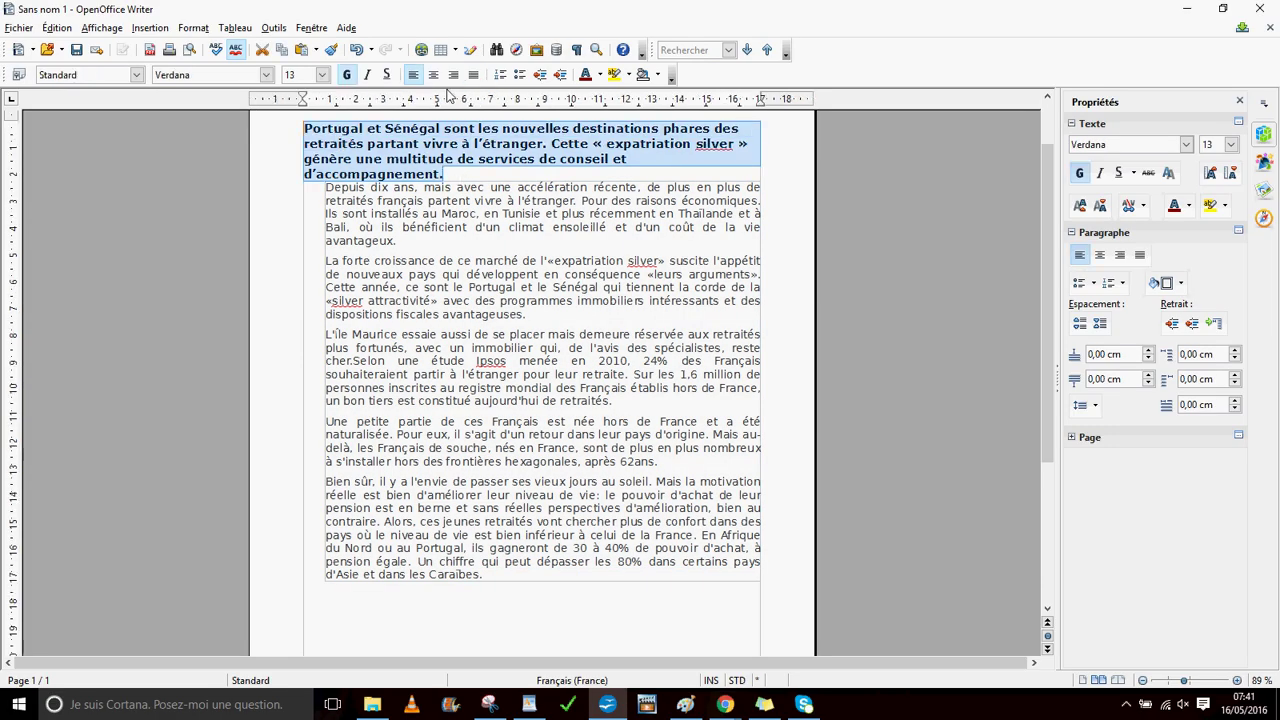
{"action": "left_click", "coordinate": [474, 75]}
Add a blank line below the bold intro and between its two sentences, plus two blank lines above it
{"action": "left_click", "coordinate": [468, 177]}
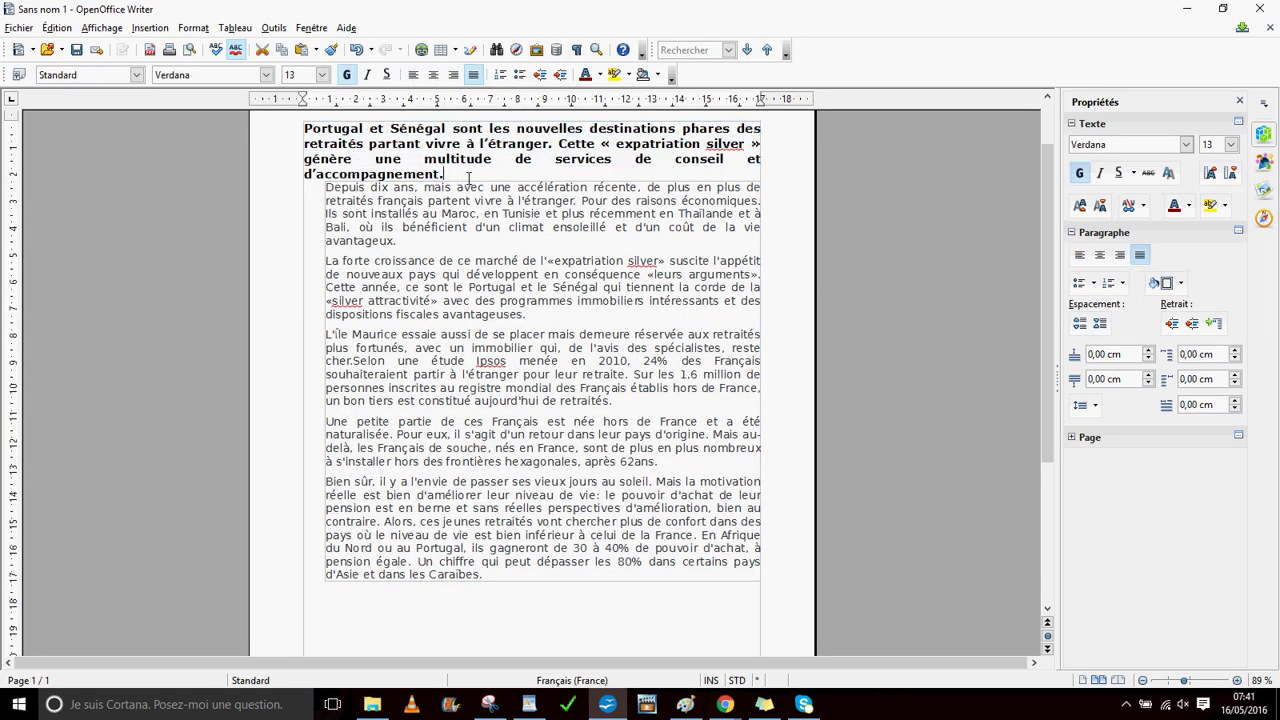
{"action": "key", "text": "Return"}
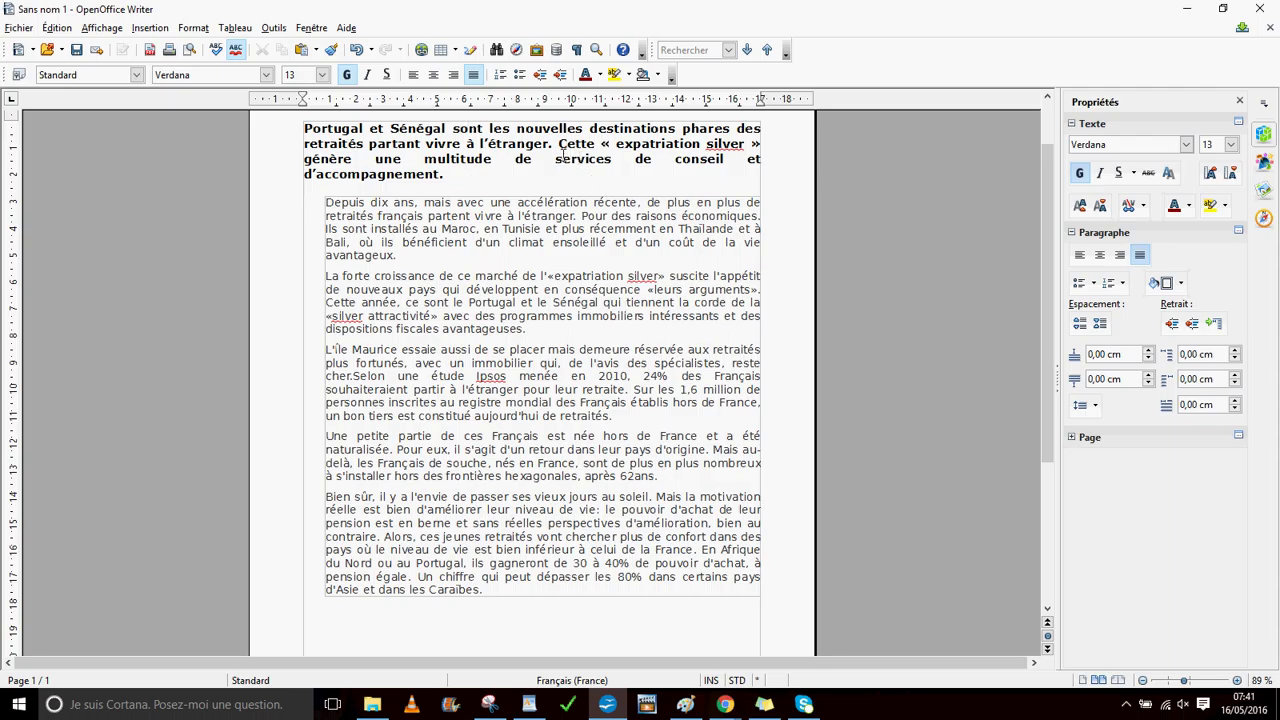
{"action": "key", "text": "Return"}
{"action": "key", "text": "Return"}
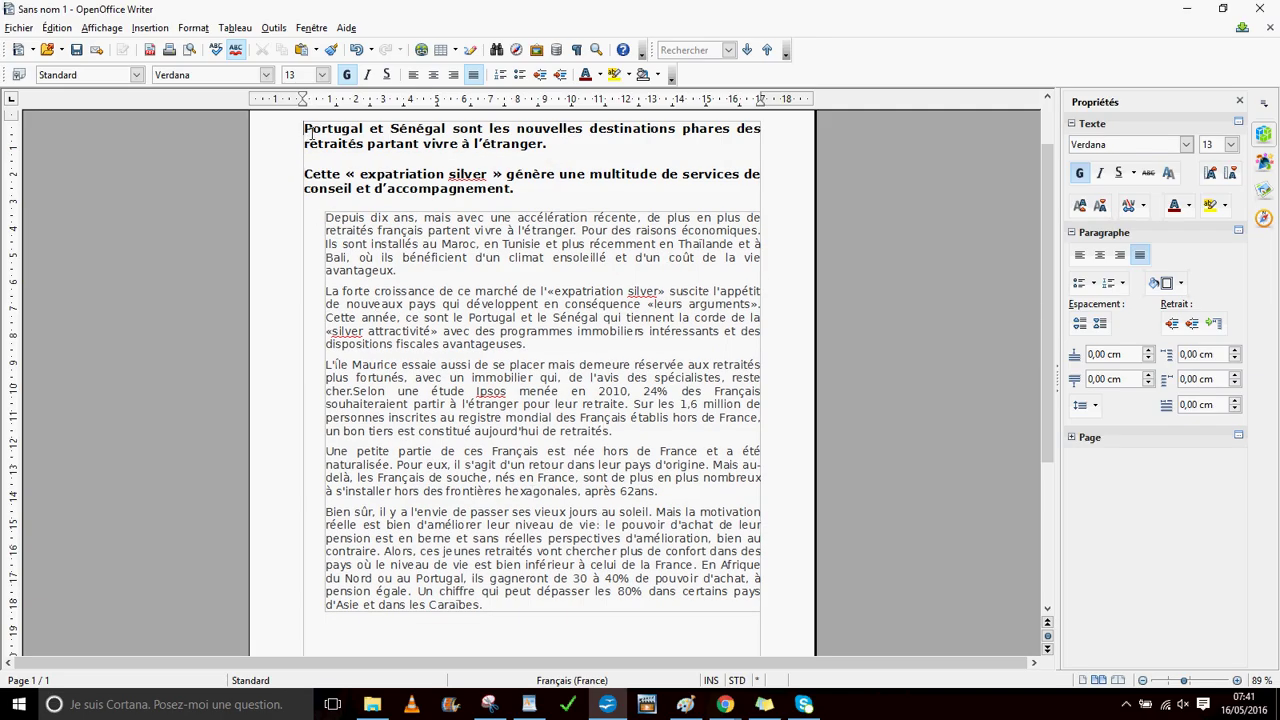
{"action": "key", "text": "Return"}
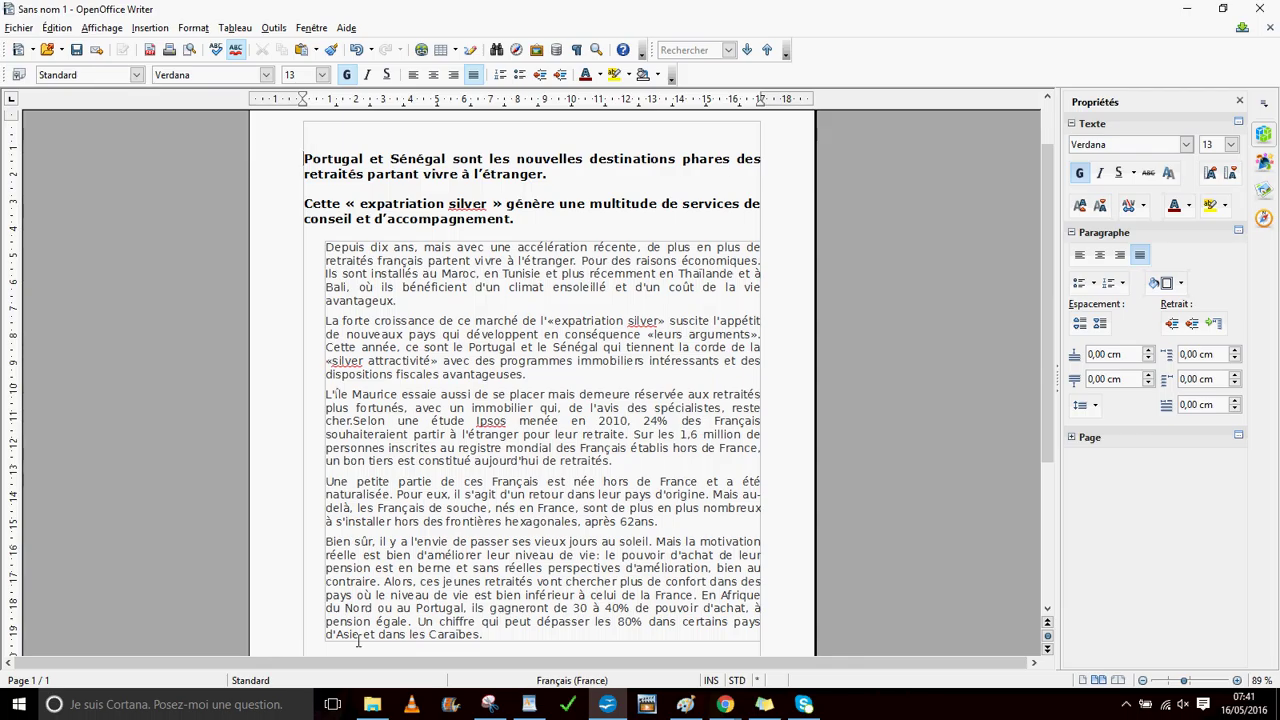
Switch to File Explorer and copy the PACKS Gratos image from the Téléchargements folder
{"action": "left_click", "coordinate": [372, 704]}
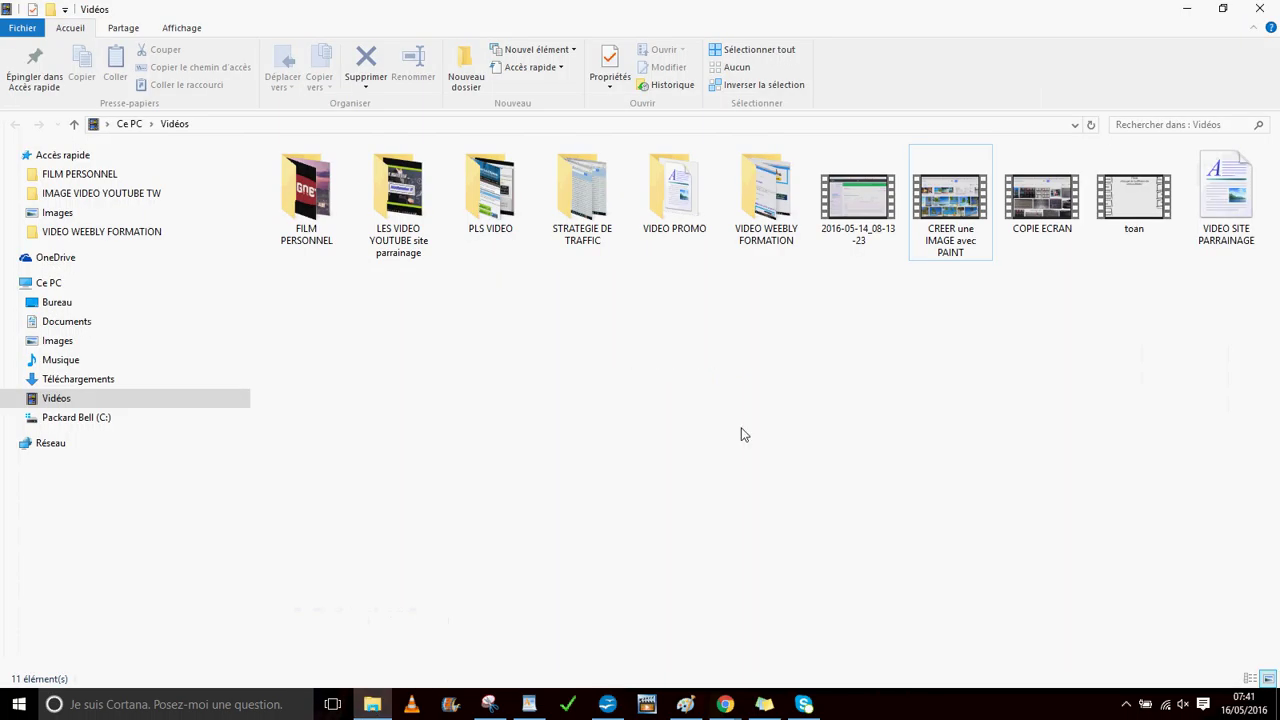
{"action": "left_click", "coordinate": [70, 342]}
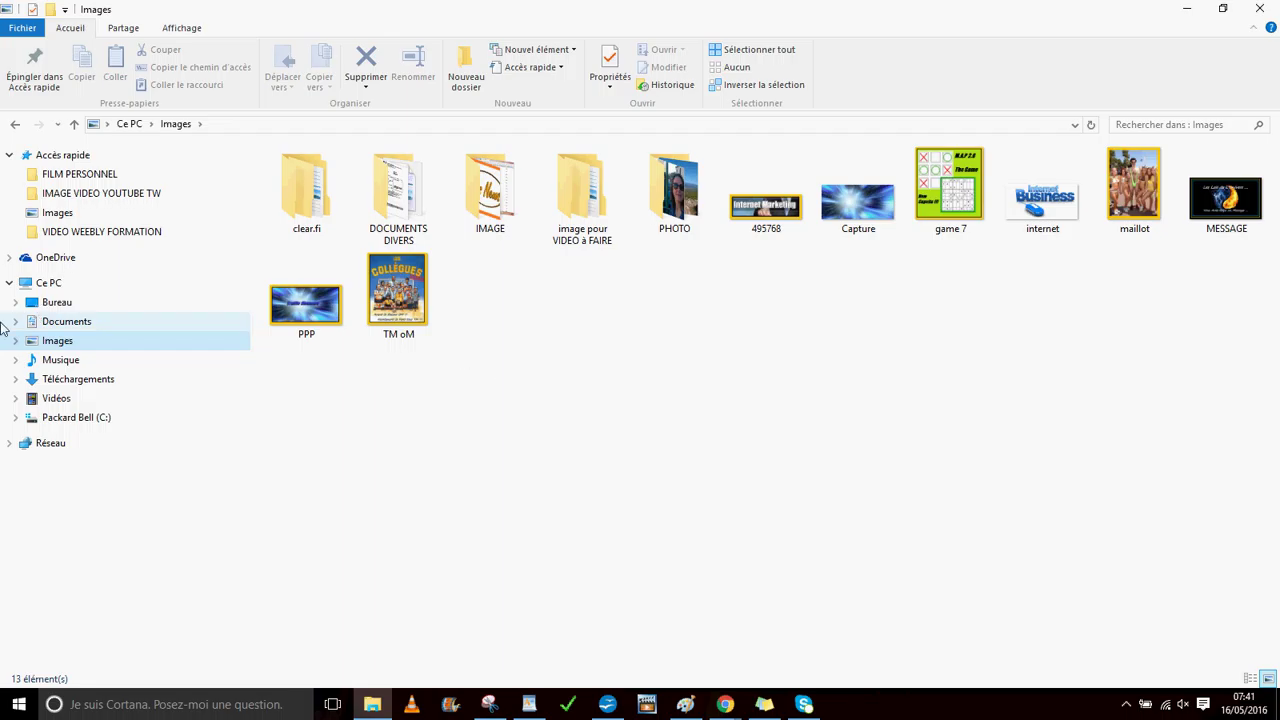
{"action": "left_click", "coordinate": [93, 384]}
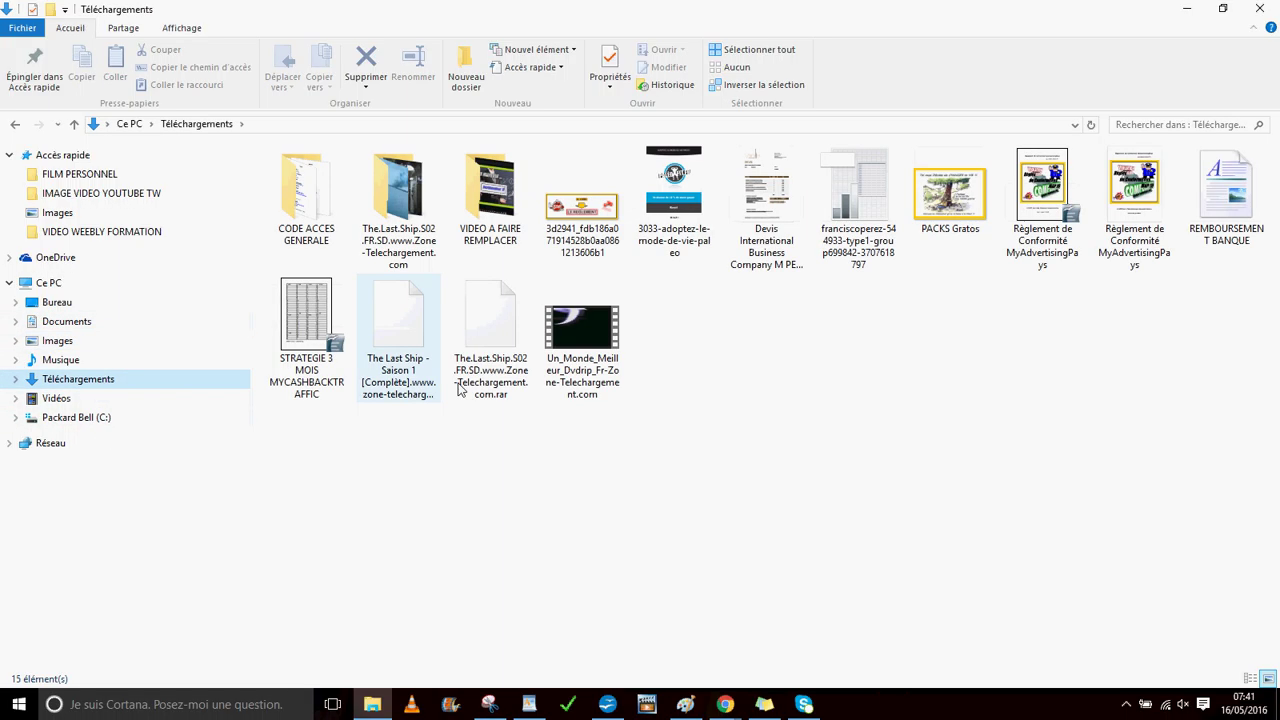
{"action": "left_click", "coordinate": [953, 200]}
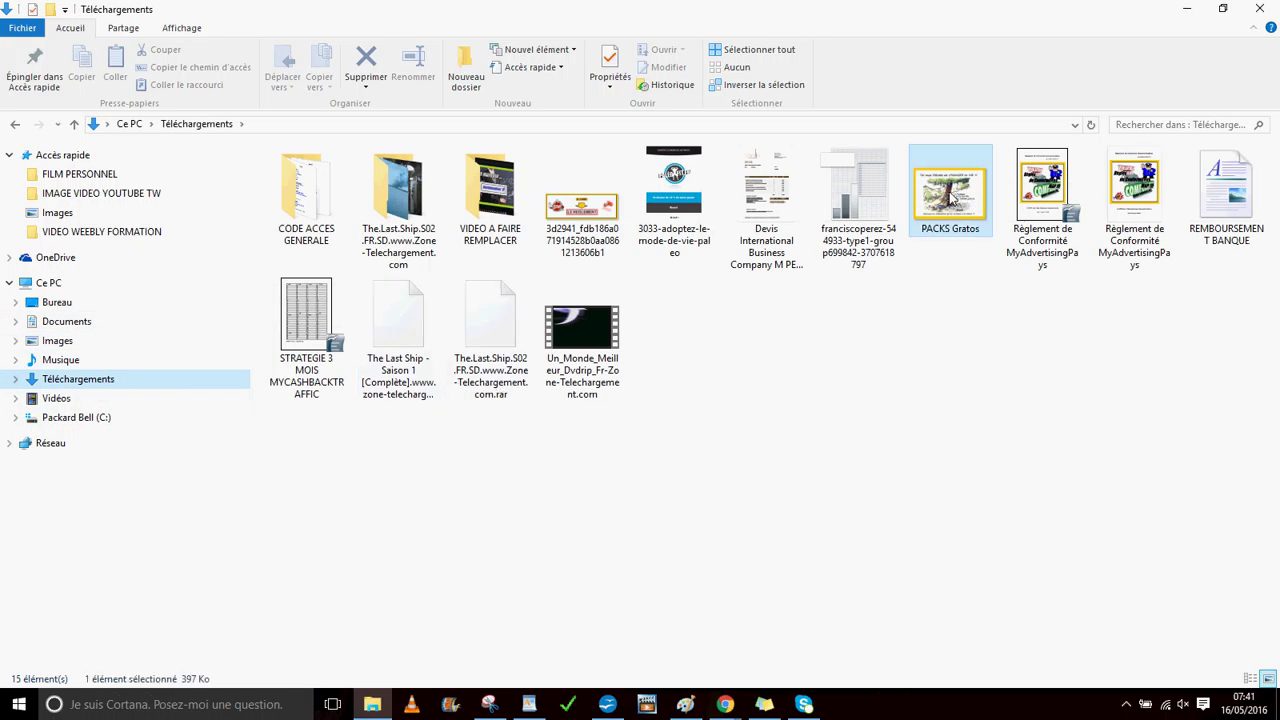
{"action": "right_click", "coordinate": [955, 201]}
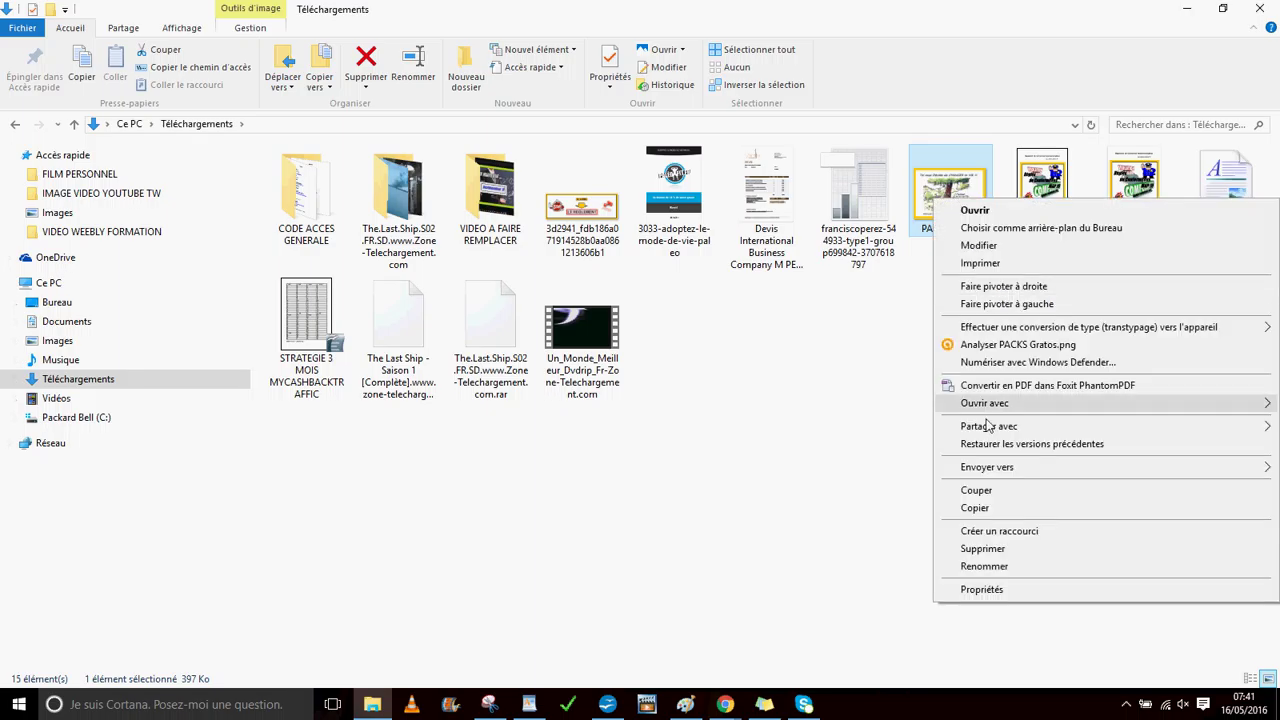
{"action": "left_click", "coordinate": [975, 508]}
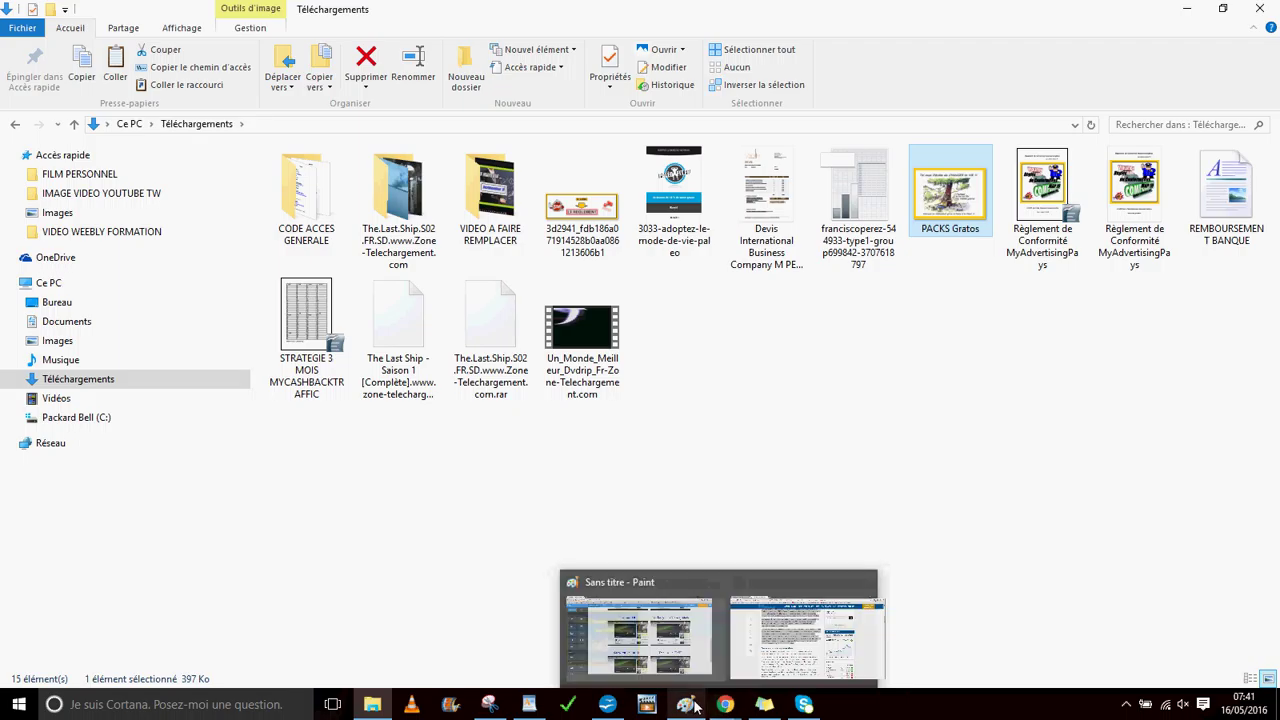
Paste the copied image into the Writer document above the bold intro
{"action": "left_click", "coordinate": [611, 707]}
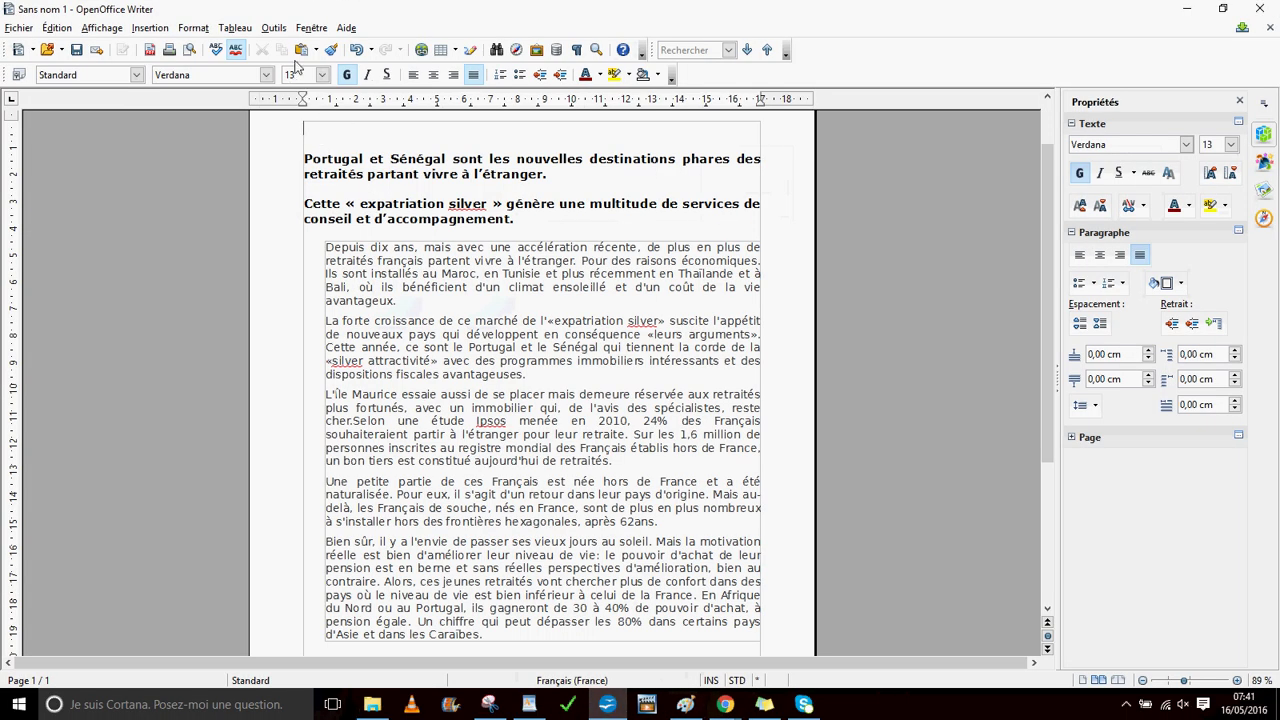
{"action": "left_click", "coordinate": [301, 49]}
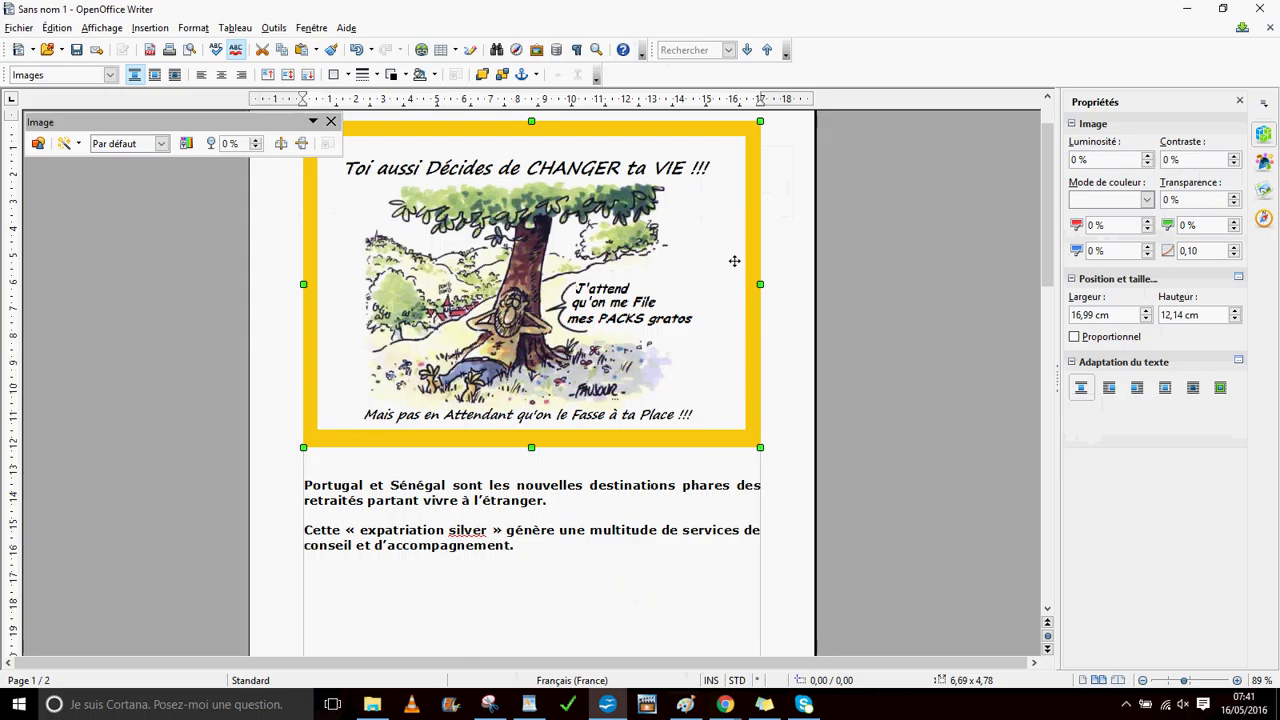
{"action": "left_click", "coordinate": [803, 290]}
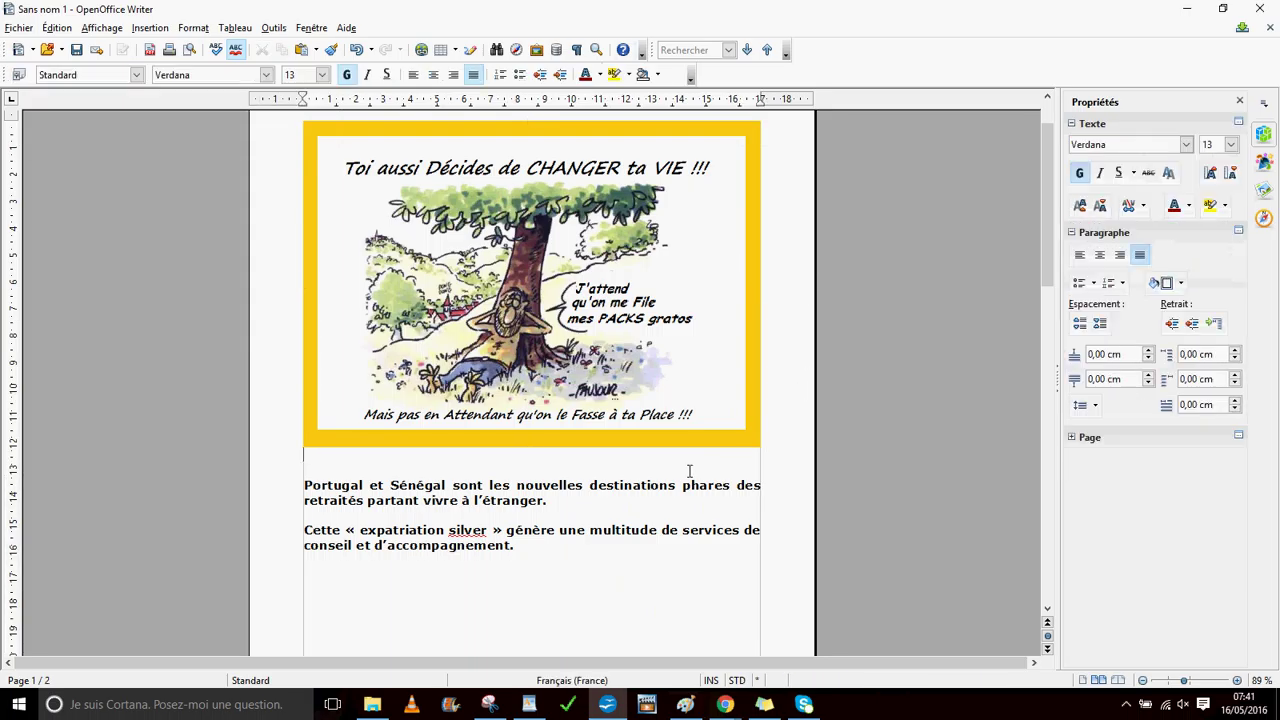
Cut the body paragraphs from the second page and paste them directly beneath the bold intro on the first page
{"action": "scroll", "coordinate": [646, 525], "scroll_direction": "down", "scroll_amount": 3}
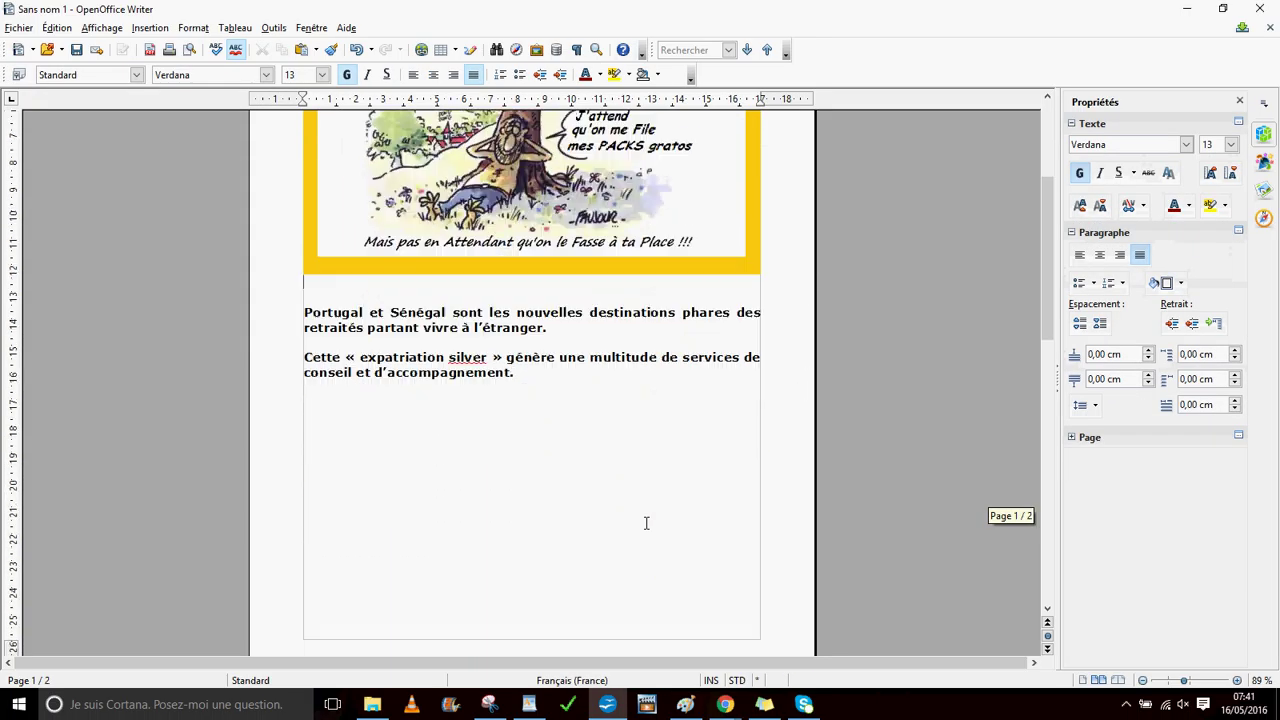
{"action": "scroll", "coordinate": [694, 474], "scroll_direction": "up", "scroll_amount": 1}
{"action": "scroll", "coordinate": [694, 474], "scroll_direction": "down", "scroll_amount": 4}
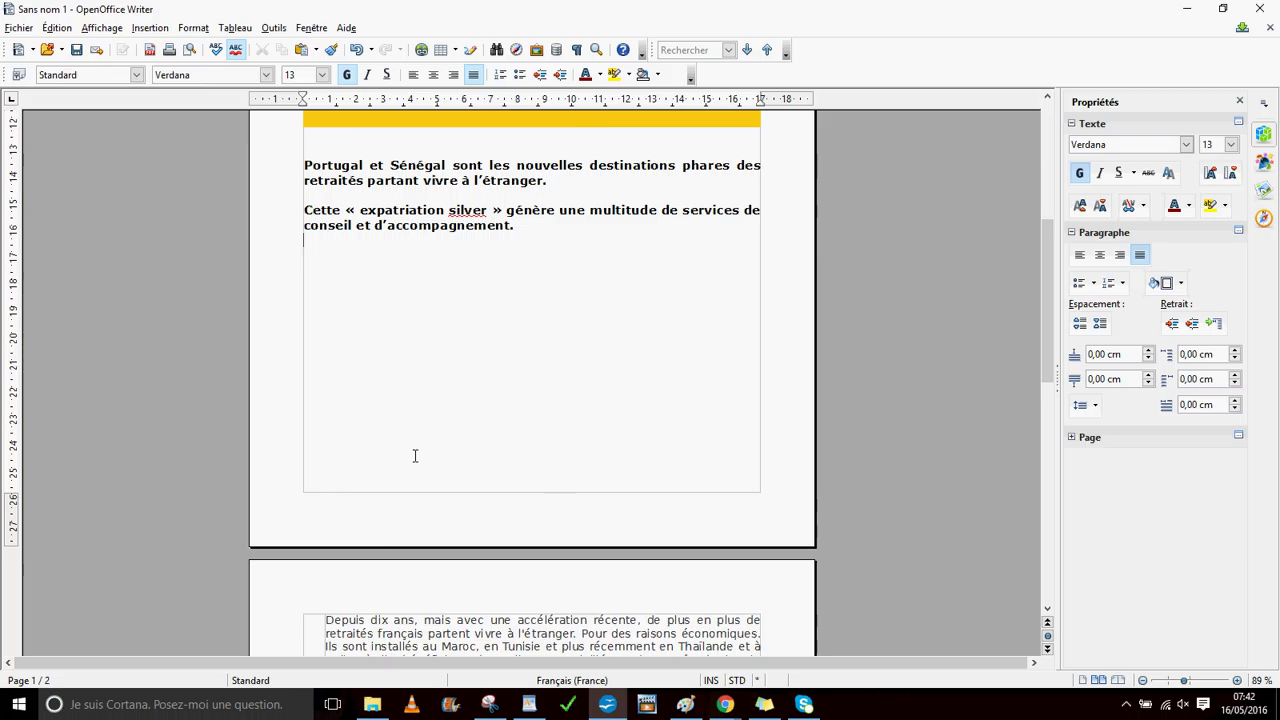
{"action": "scroll", "coordinate": [417, 451], "scroll_direction": "down", "scroll_amount": 2}
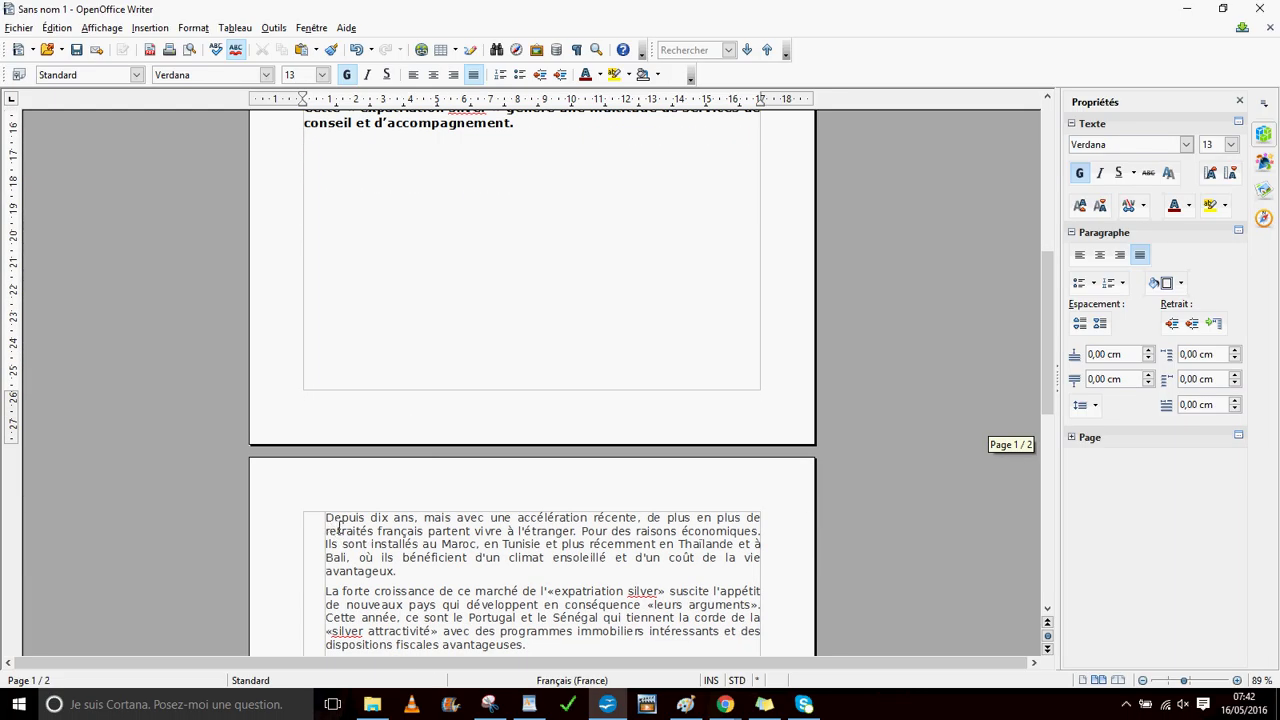
{"action": "left_click_drag", "start_coordinate": [330, 520], "coordinate": [452, 417]}
{"action": "left_click_drag", "start_coordinate": [520, 572], "coordinate": [497, 466]}
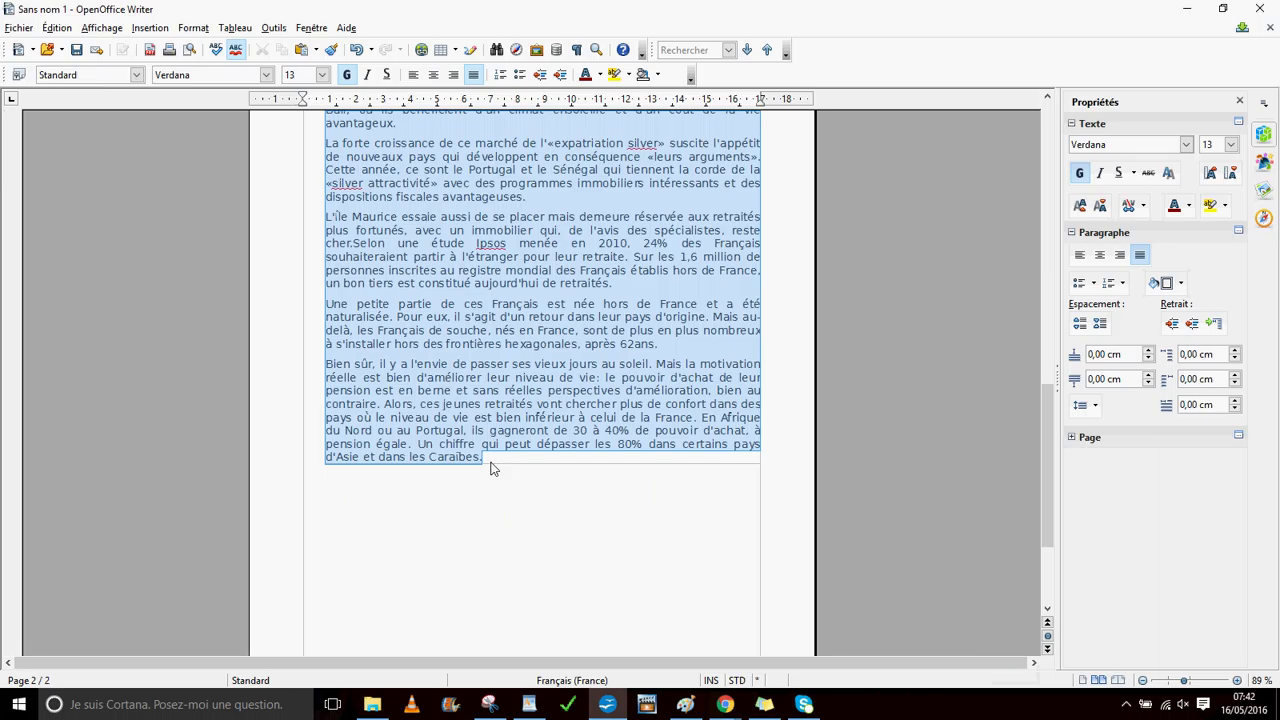
{"action": "left_click", "coordinate": [265, 53]}
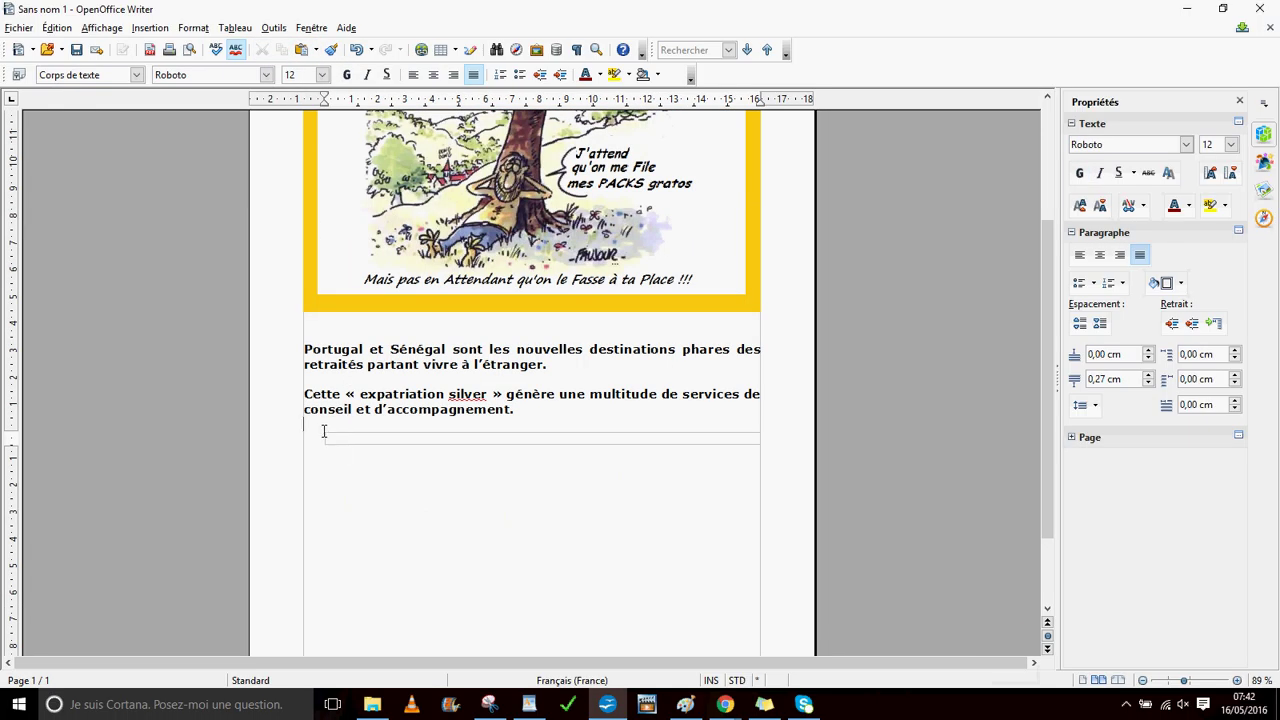
{"action": "left_click", "coordinate": [301, 49]}
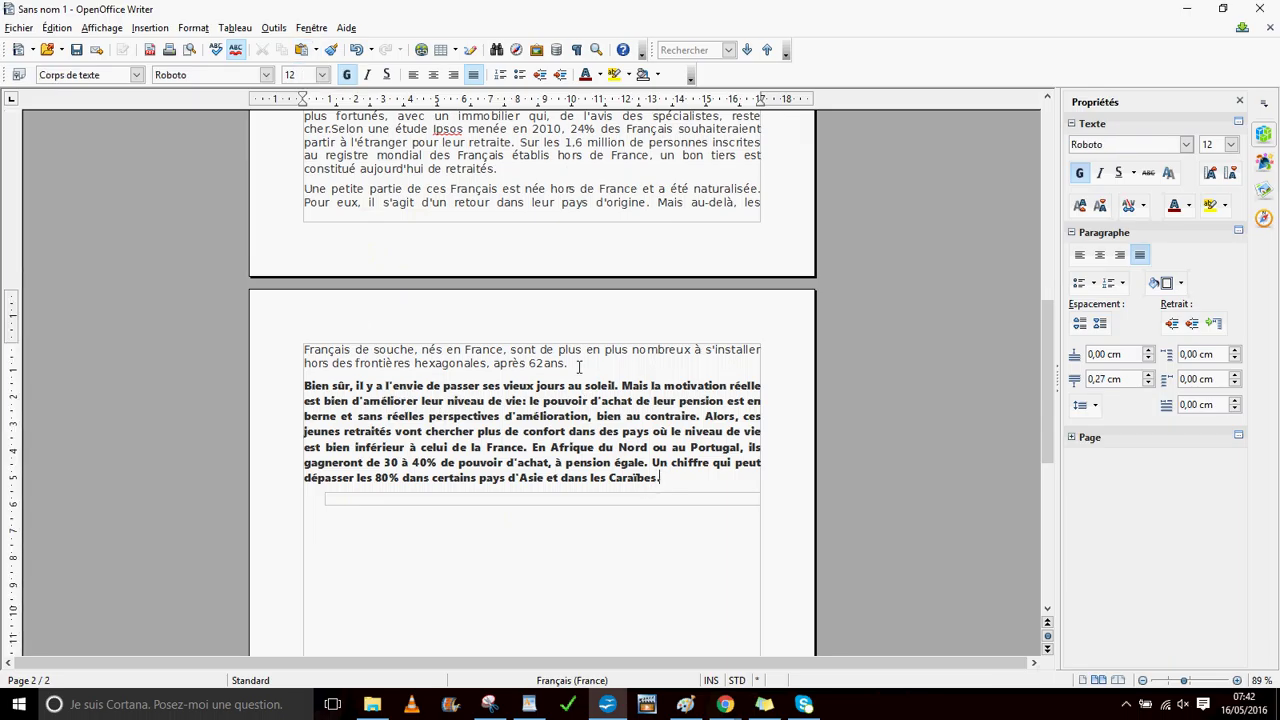
Insert a blank line between the bold intro and the first body paragraph on page one
{"action": "scroll", "coordinate": [589, 436], "scroll_direction": "up", "scroll_amount": 4}
{"action": "scroll", "coordinate": [589, 436], "scroll_direction": "up", "scroll_amount": 1}
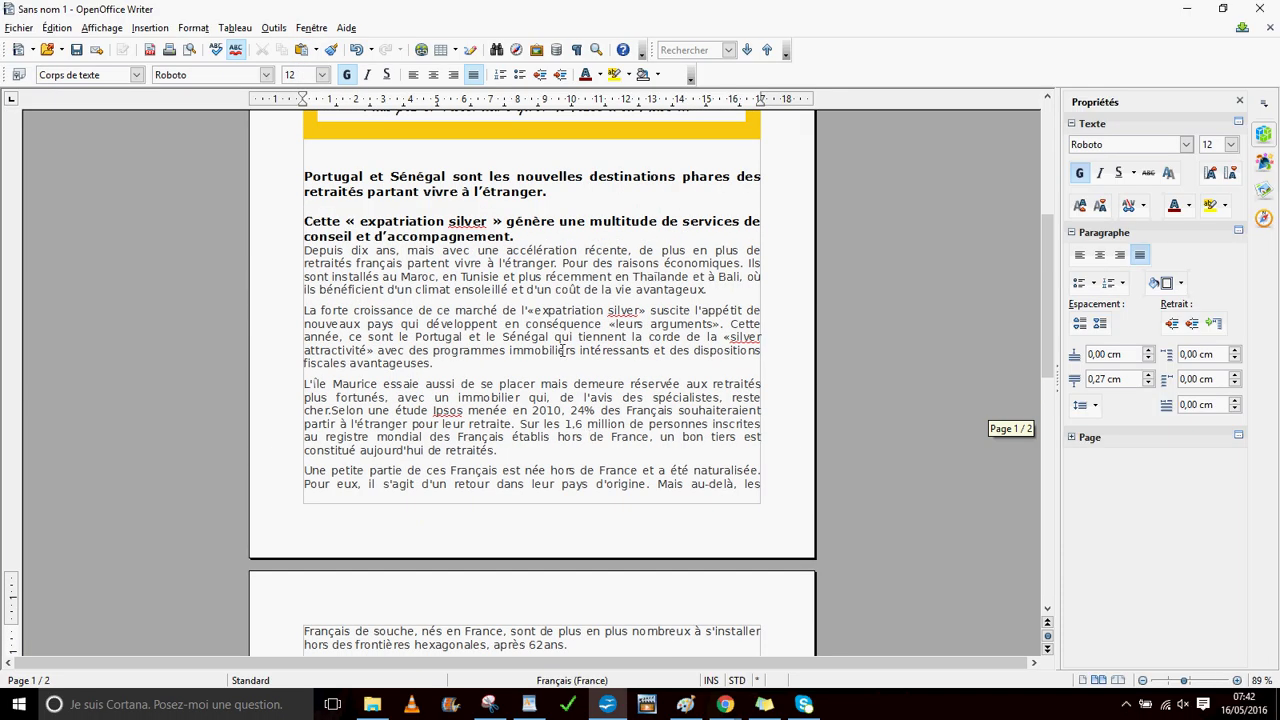
{"action": "left_click", "coordinate": [544, 245]}
{"action": "key", "text": "Return"}
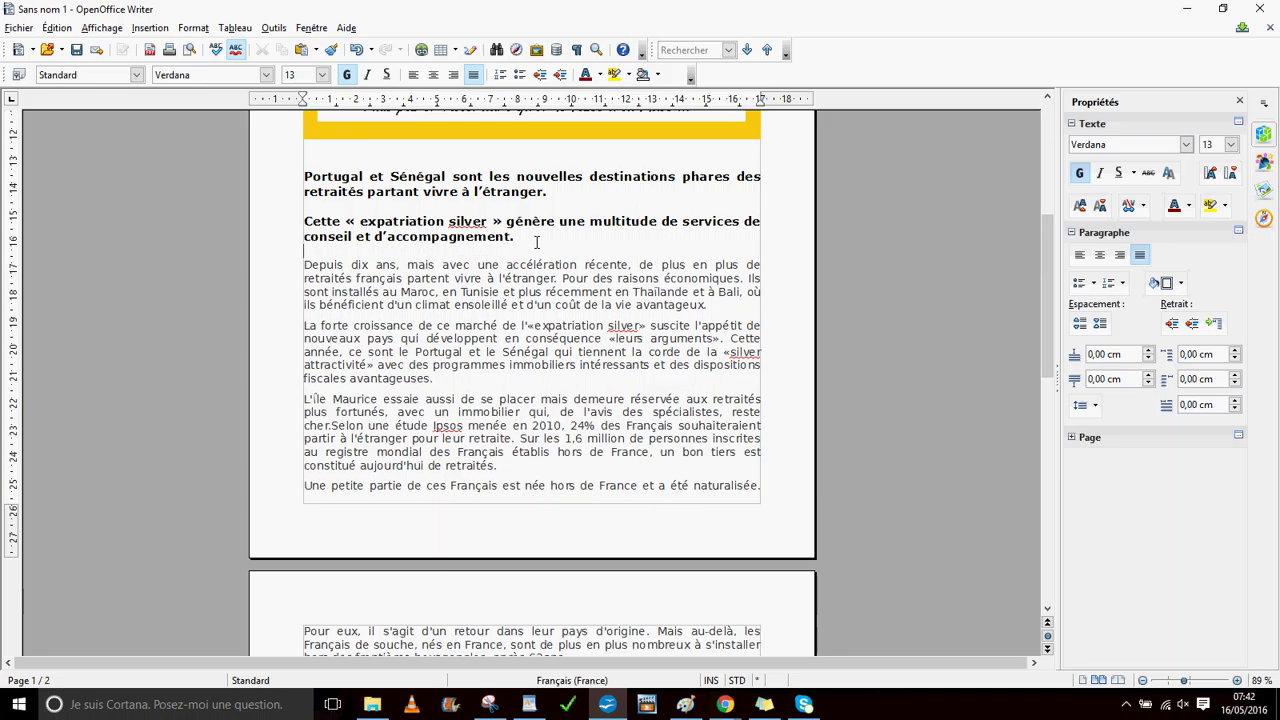
Review the document's layout across both pages, from the image through the bold intro to the closing bold paragraph
{"action": "scroll", "coordinate": [479, 498], "scroll_direction": "up", "scroll_amount": 4}
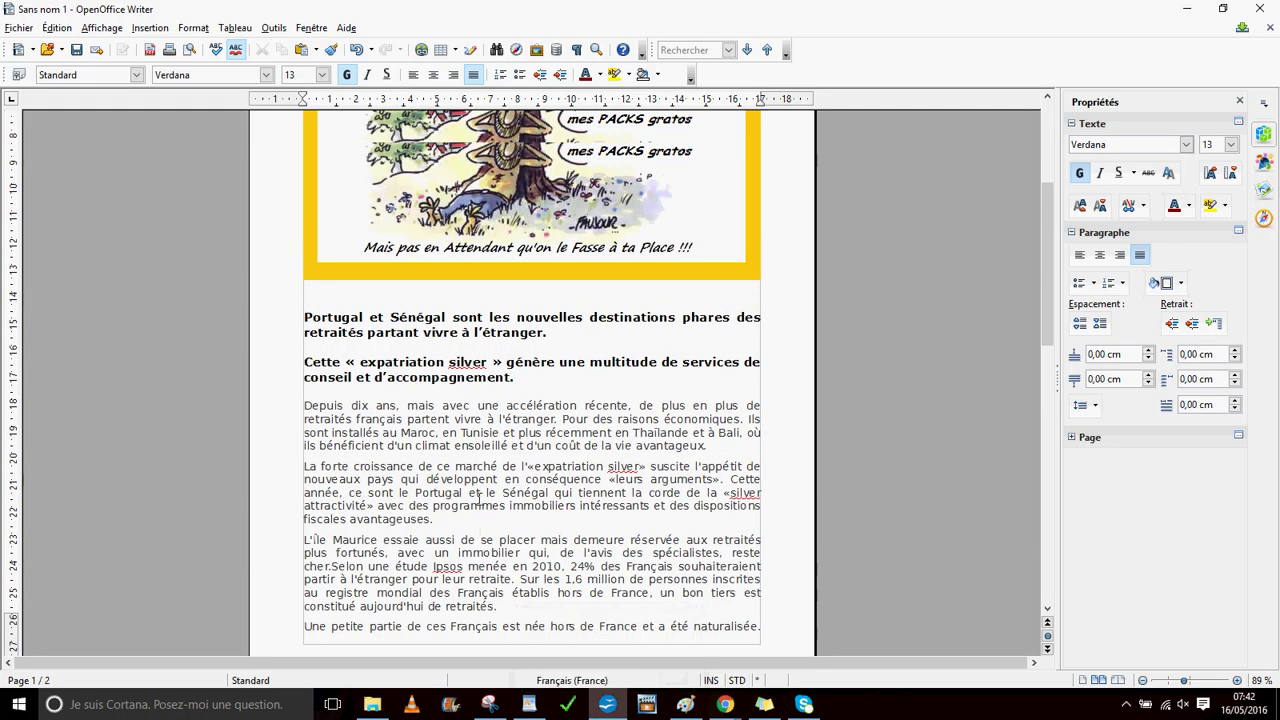
{"action": "scroll", "coordinate": [479, 498], "scroll_direction": "up", "scroll_amount": 1}
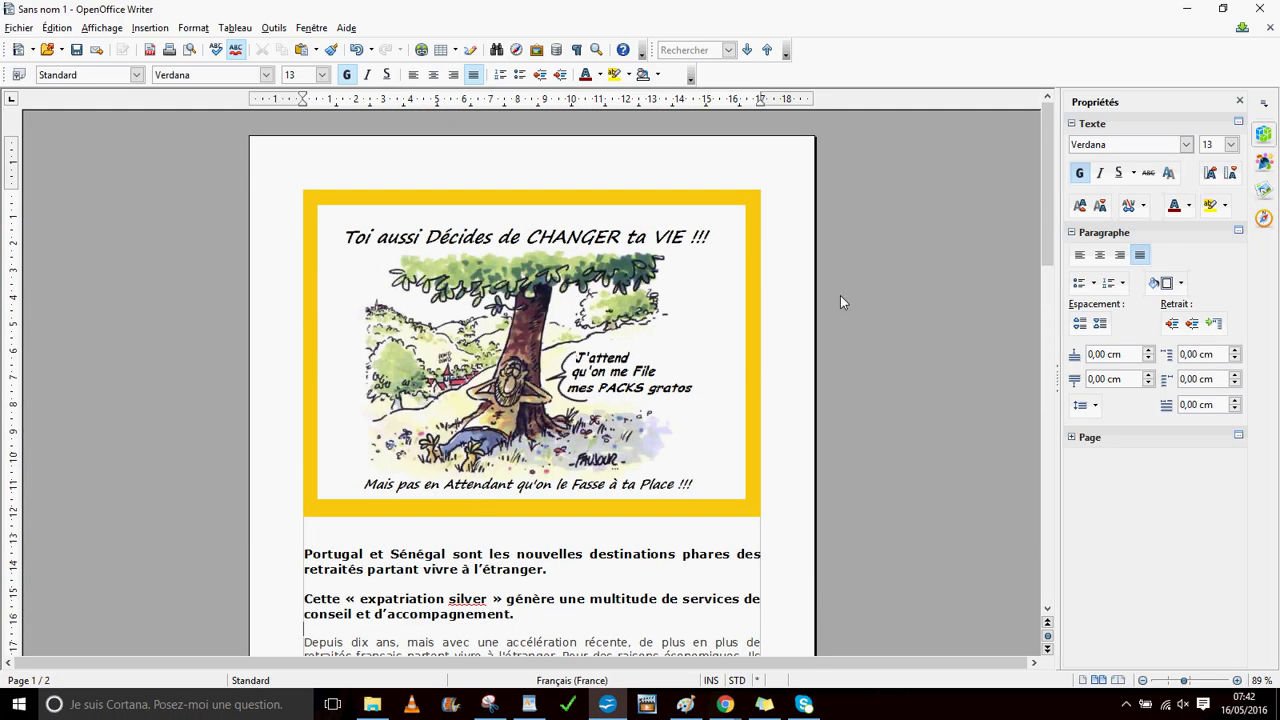
{"action": "scroll", "coordinate": [804, 370], "scroll_direction": "down", "scroll_amount": 7}
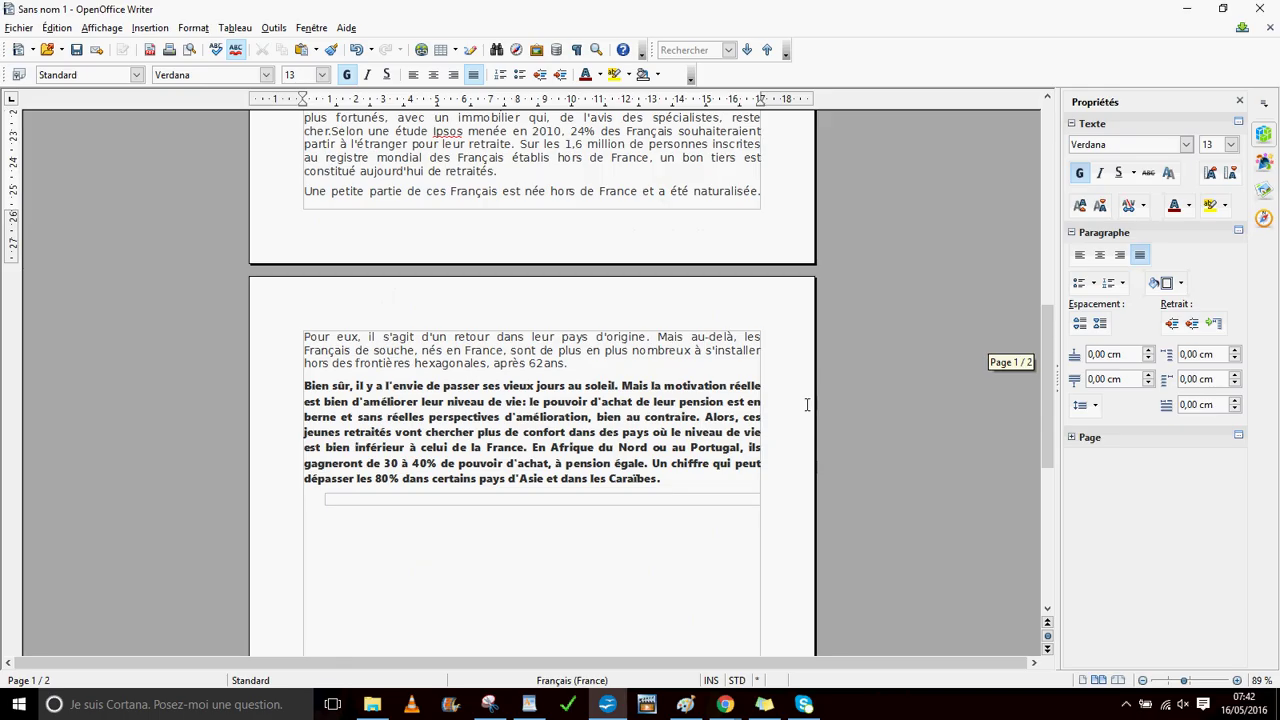
{"action": "scroll", "coordinate": [791, 470], "scroll_direction": "up", "scroll_amount": 7}
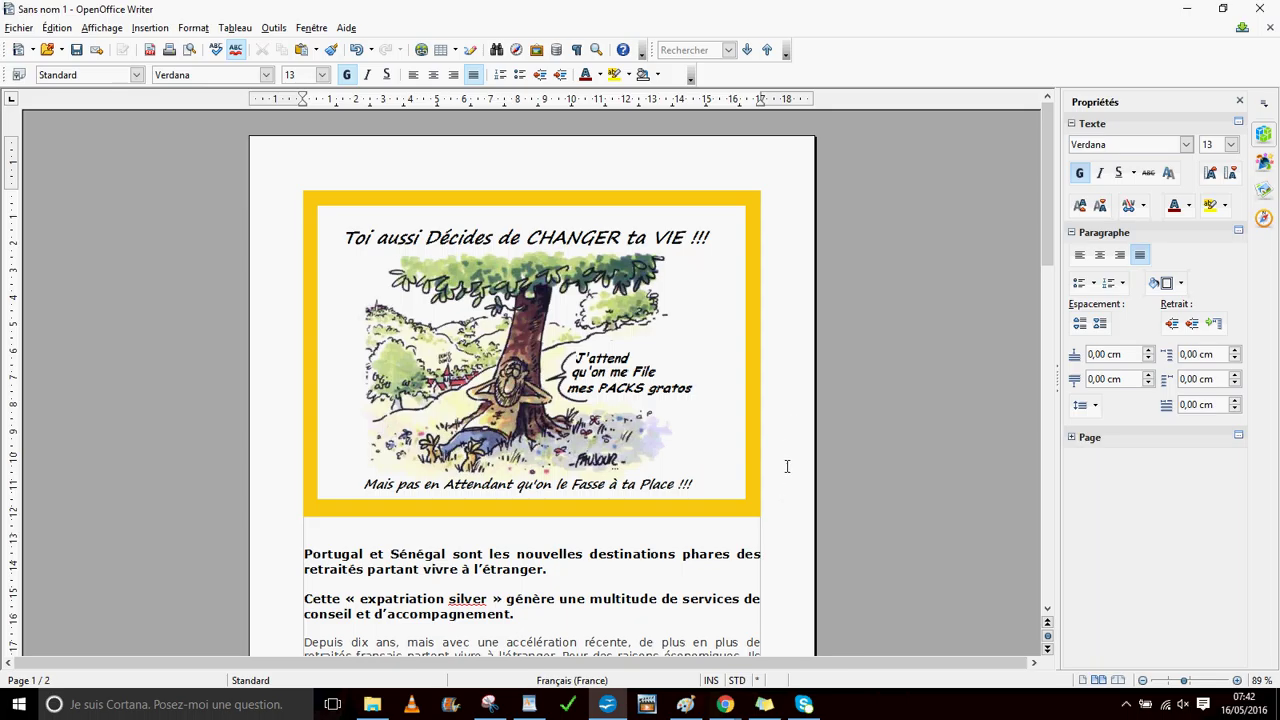
{"action": "scroll", "coordinate": [787, 466], "scroll_direction": "down", "scroll_amount": 5}
{"action": "scroll", "coordinate": [787, 466], "scroll_direction": "up", "scroll_amount": 5}
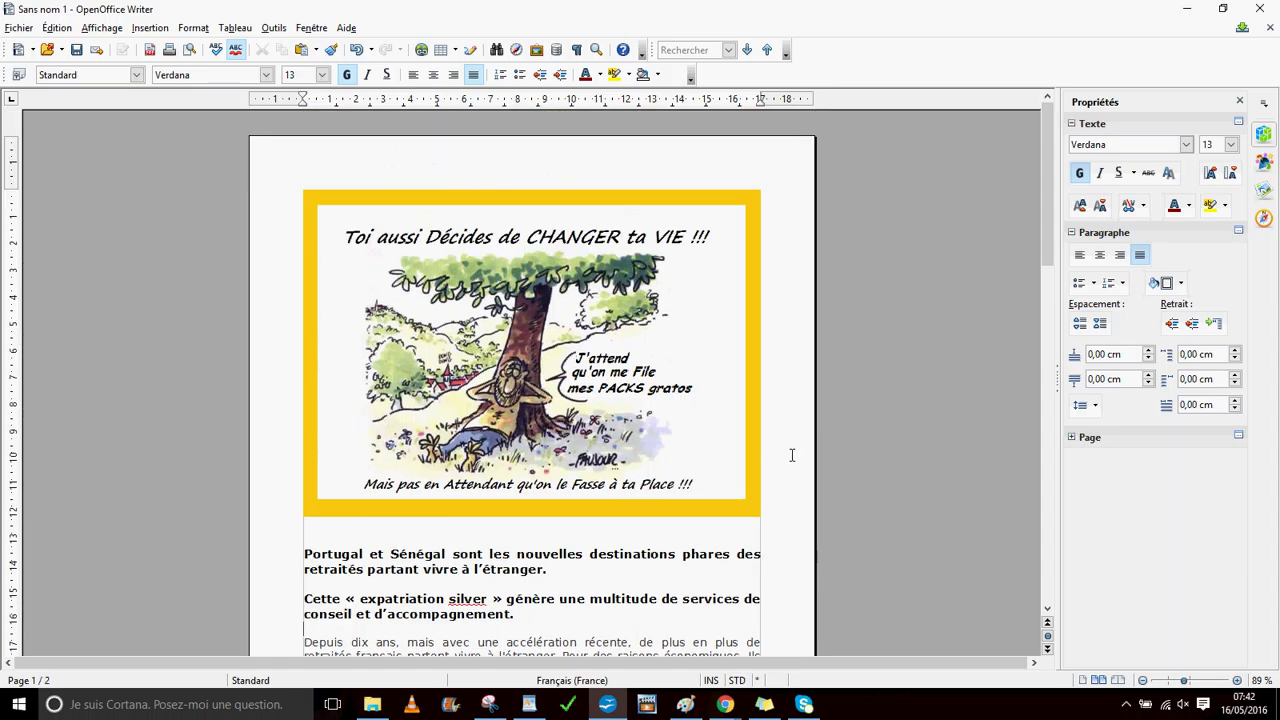
{"action": "scroll", "coordinate": [791, 457], "scroll_direction": "down", "scroll_amount": 3}
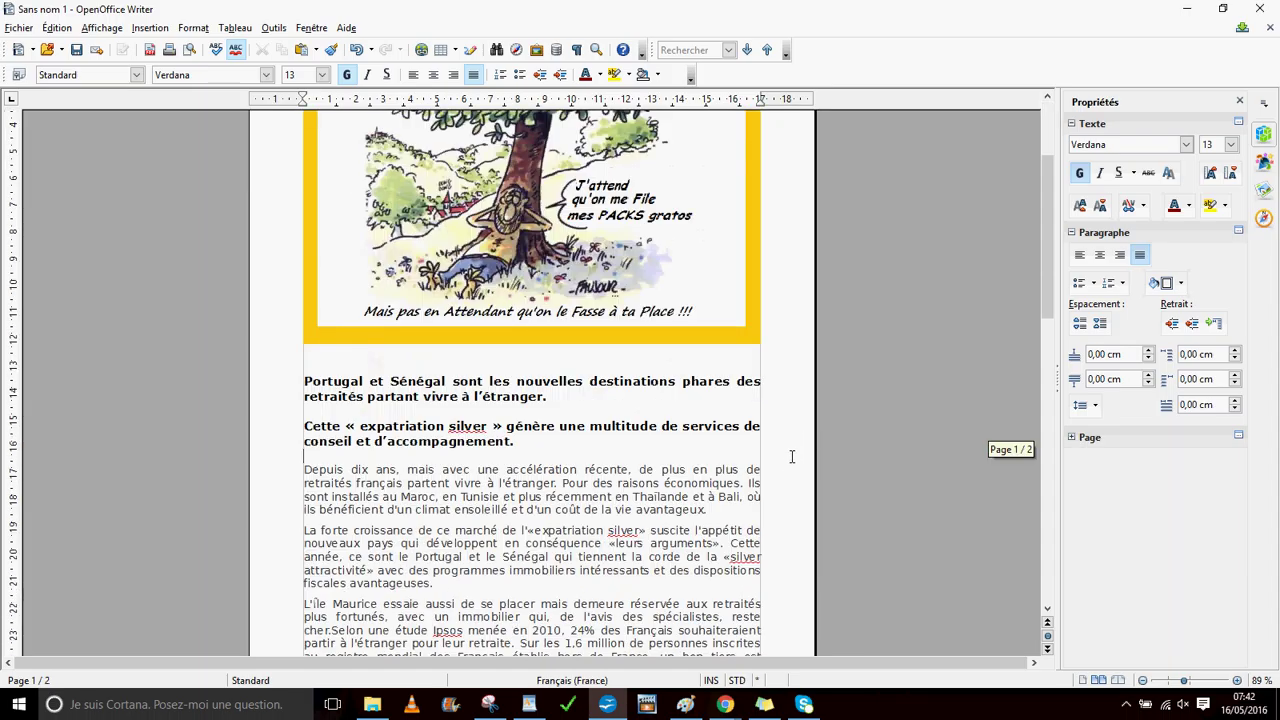
Export the document directly as a PDF named PDF RETRAITE into the Images folder
{"action": "left_click", "coordinate": [149, 51]}
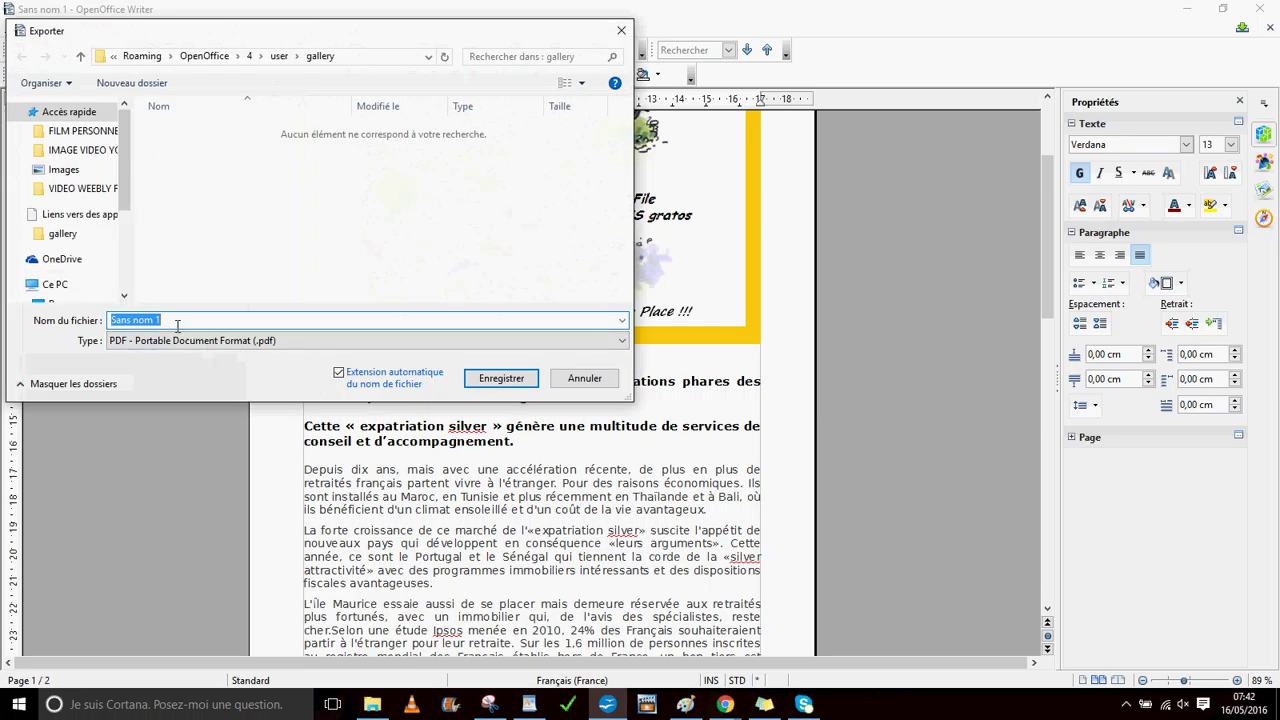
{"action": "type", "text": "PDF RETRAITE"}
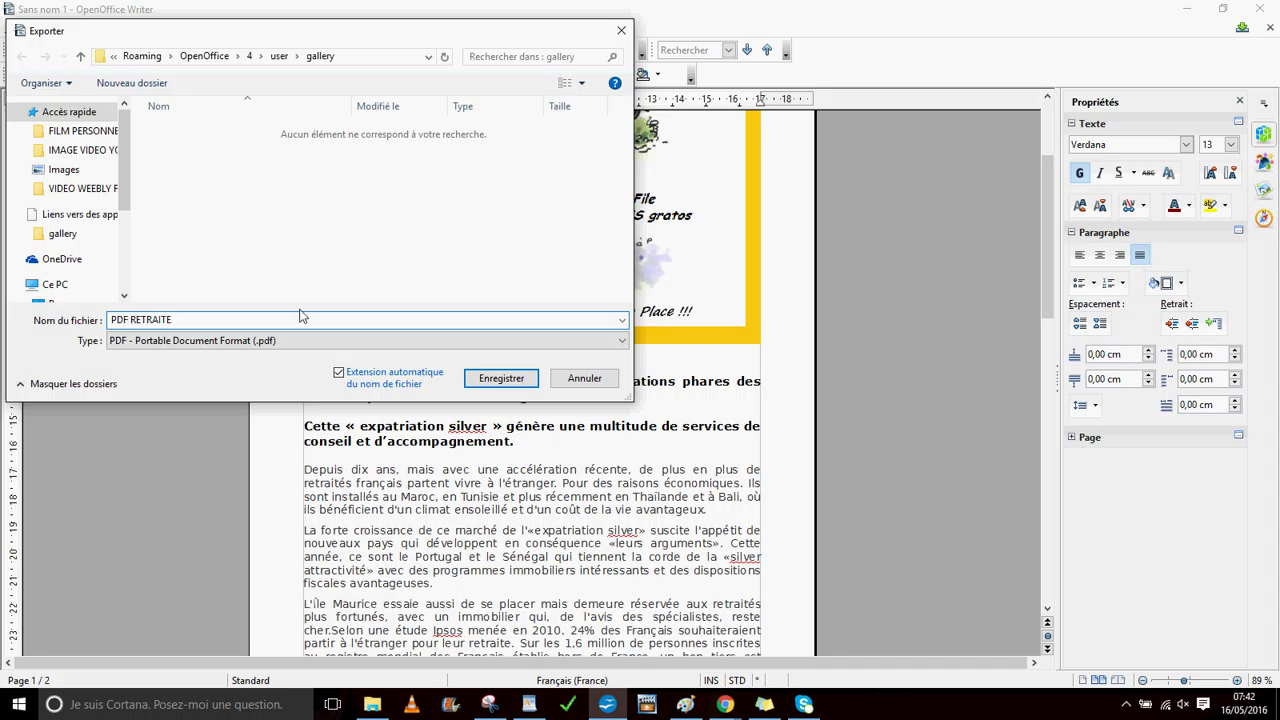
{"action": "scroll", "coordinate": [115, 221], "scroll_direction": "down", "scroll_amount": 2}
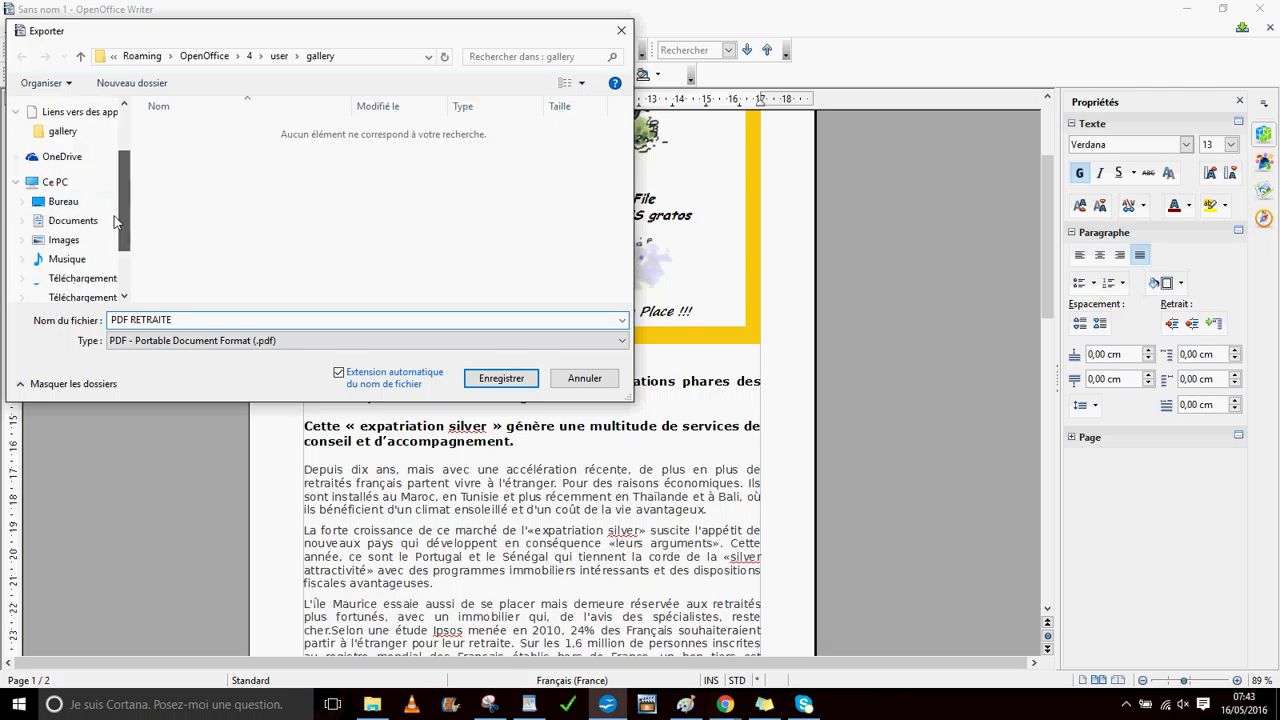
{"action": "scroll", "coordinate": [115, 221], "scroll_direction": "down", "scroll_amount": 1}
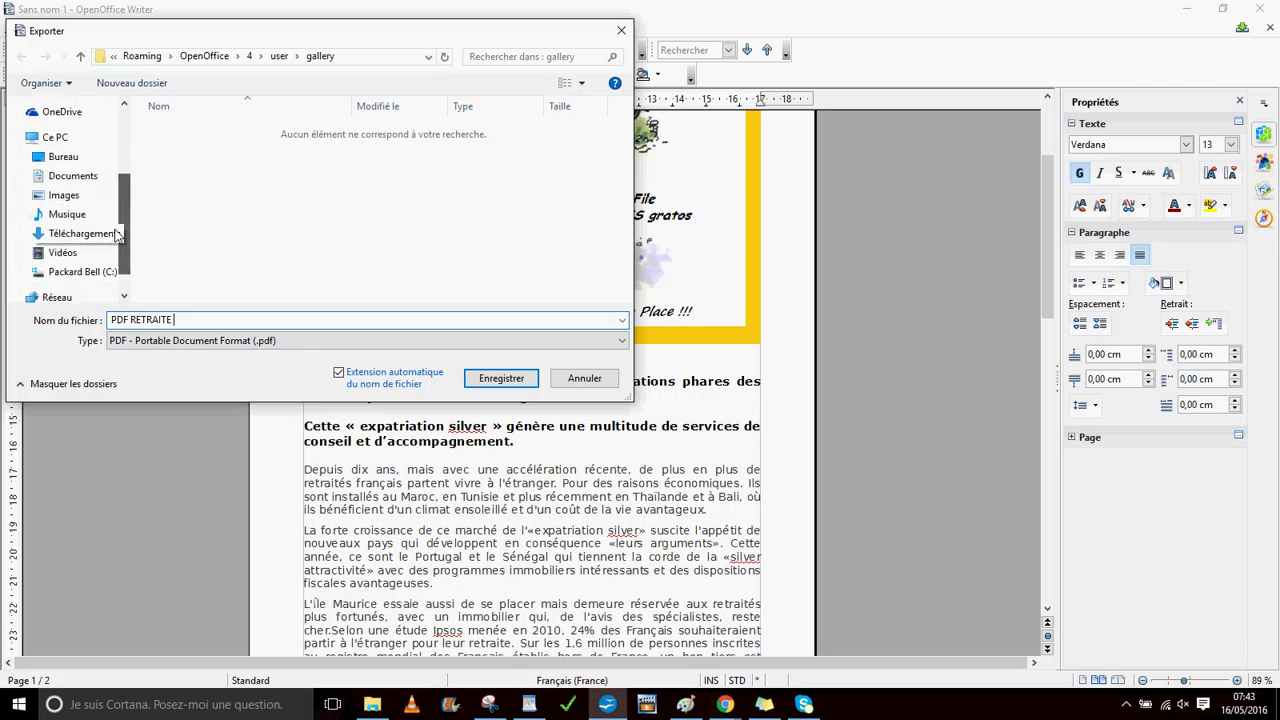
{"action": "left_click", "coordinate": [66, 196]}
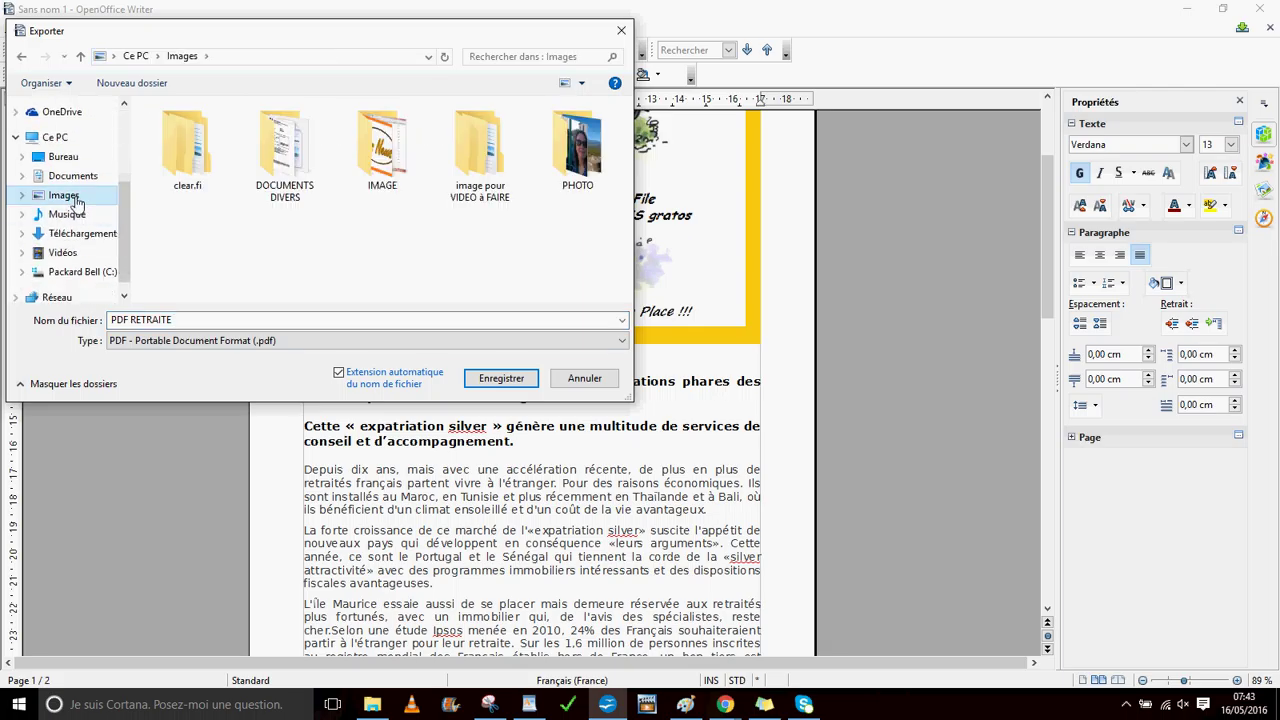
{"action": "left_click", "coordinate": [520, 380]}
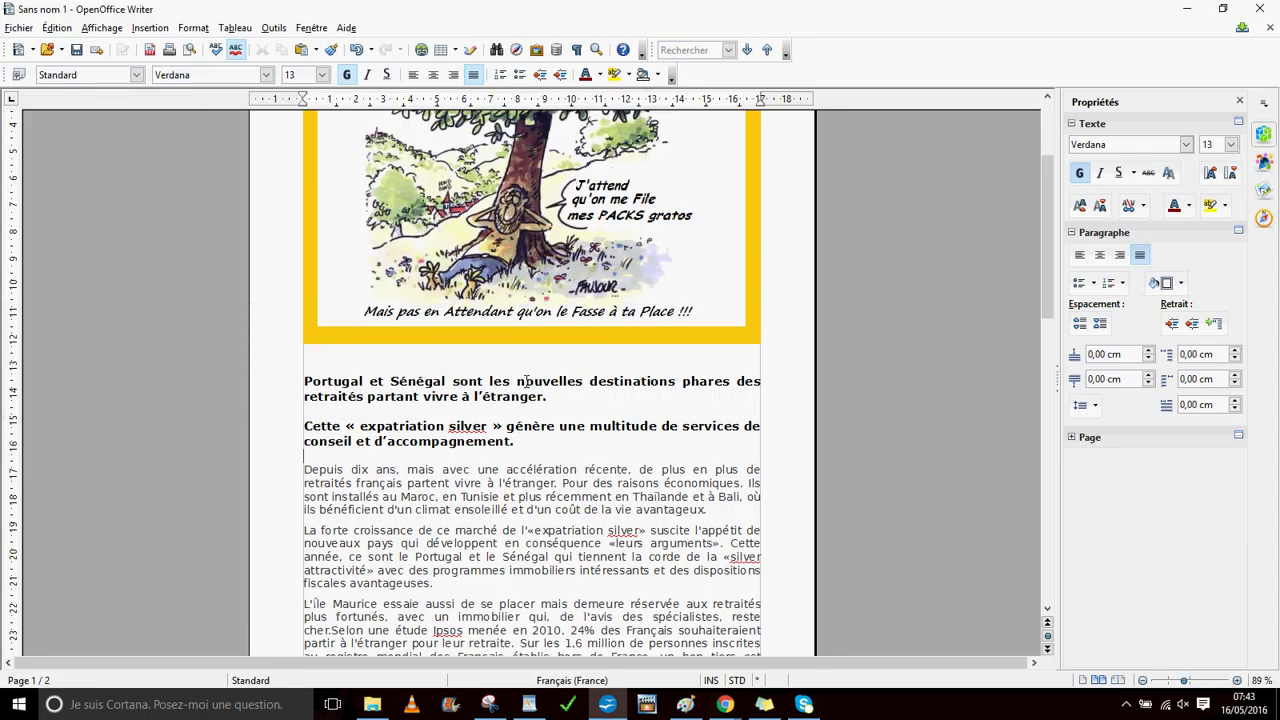
Close the document, saving it as an ODF text file named OPEN OFFICE RETRAITE in the Images folder
{"action": "left_click", "coordinate": [1259, 8]}
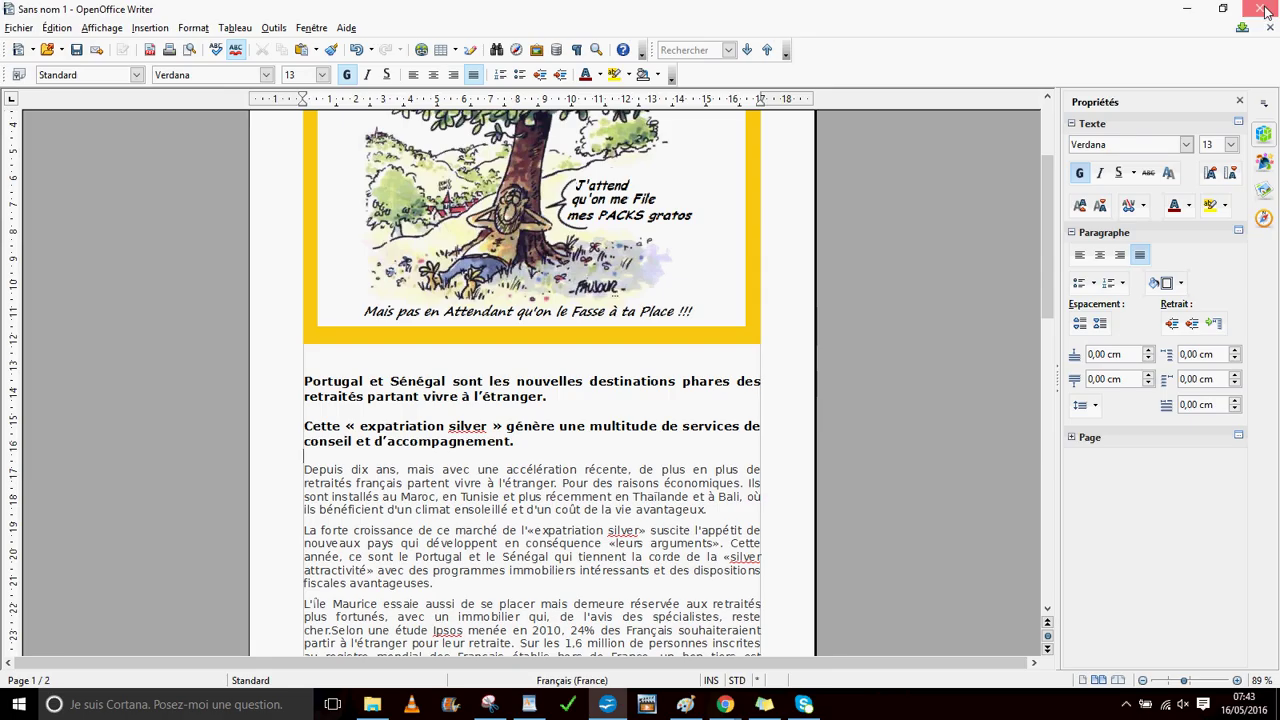
{"action": "left_click", "coordinate": [577, 372]}
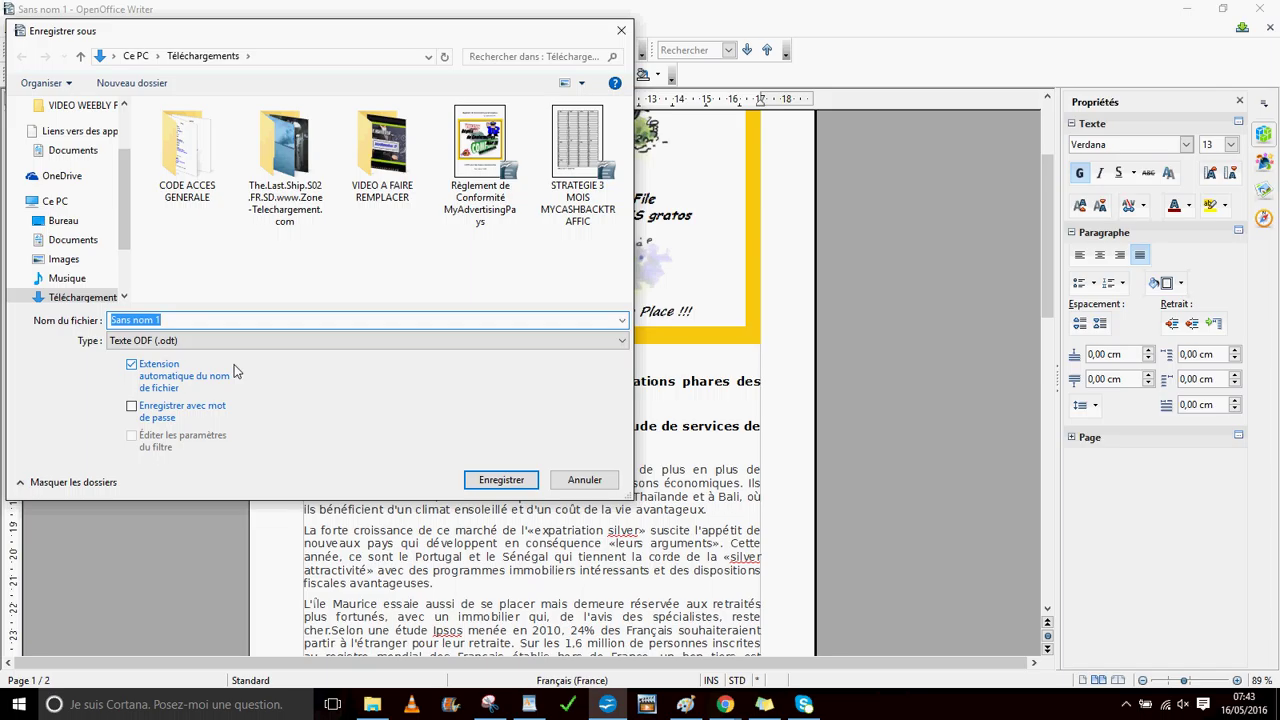
{"action": "type", "text": "OPEN OFFICE RETRAITE"}
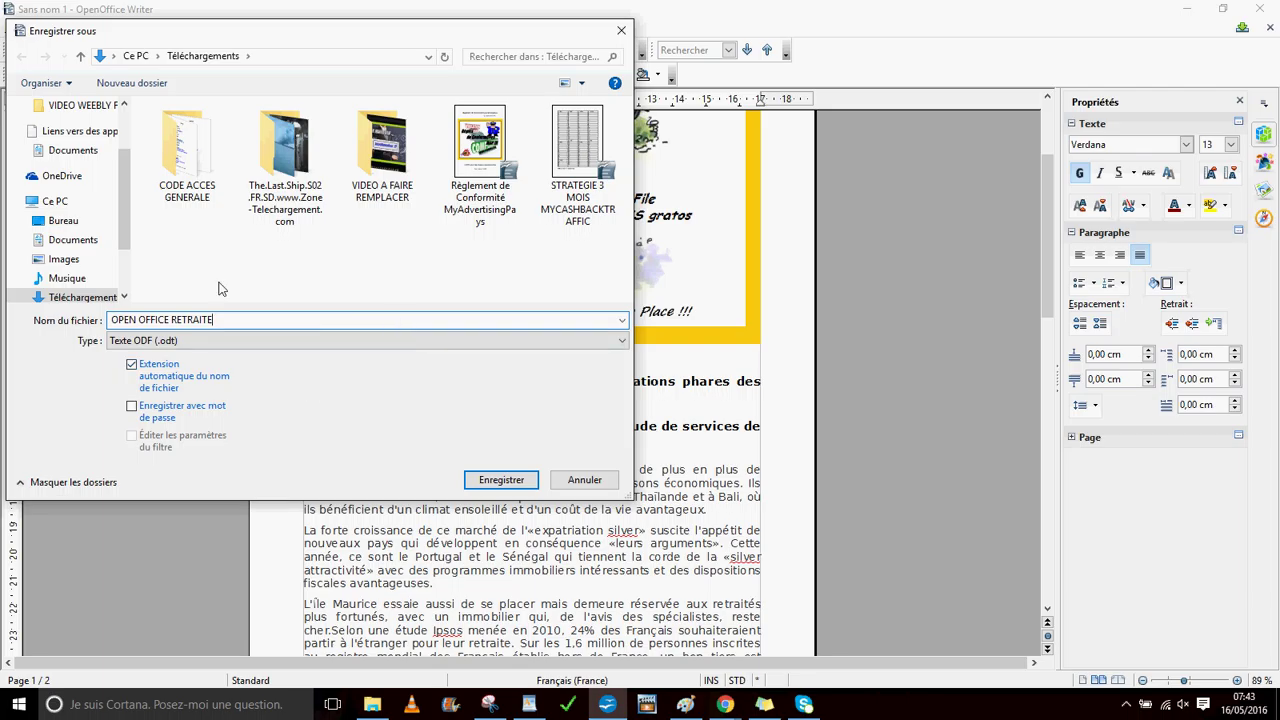
{"action": "left_click", "coordinate": [68, 262]}
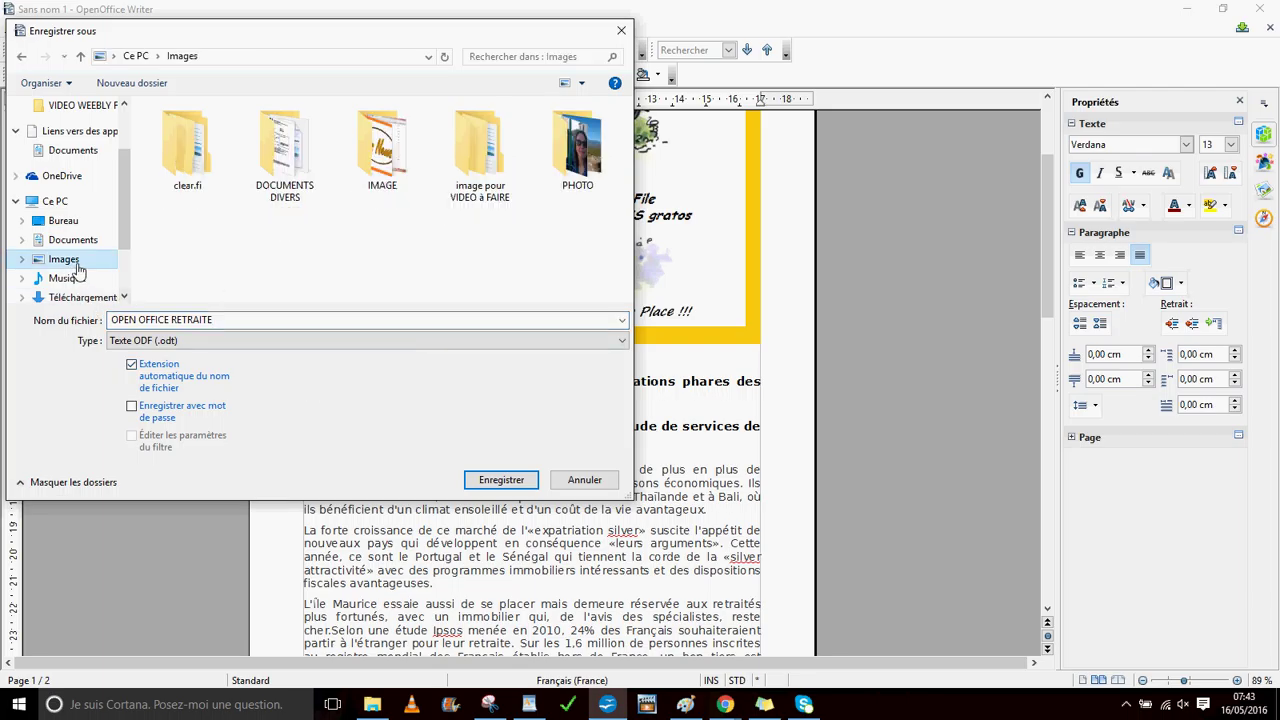
{"action": "left_click", "coordinate": [500, 479]}
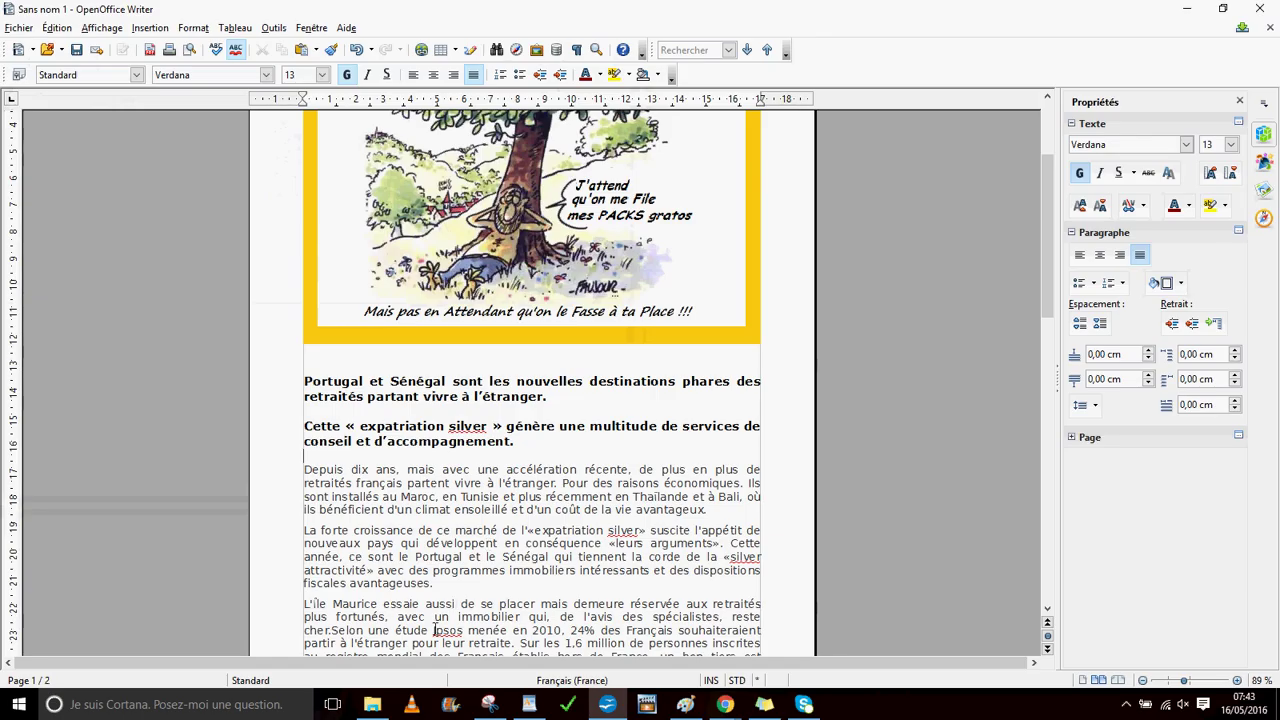
Switch to File Explorer and open the PDF RETRAITE file from the Images folder
{"action": "left_click", "coordinate": [372, 704]}
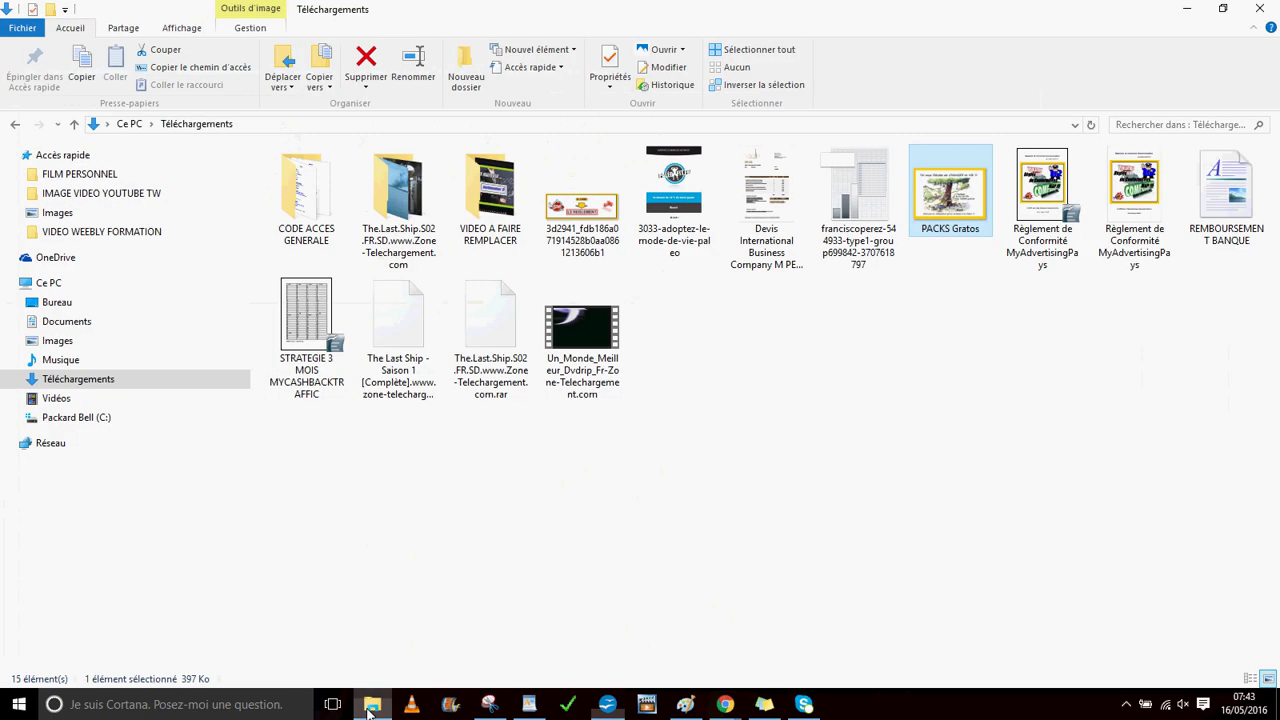
{"action": "left_click", "coordinate": [58, 341]}
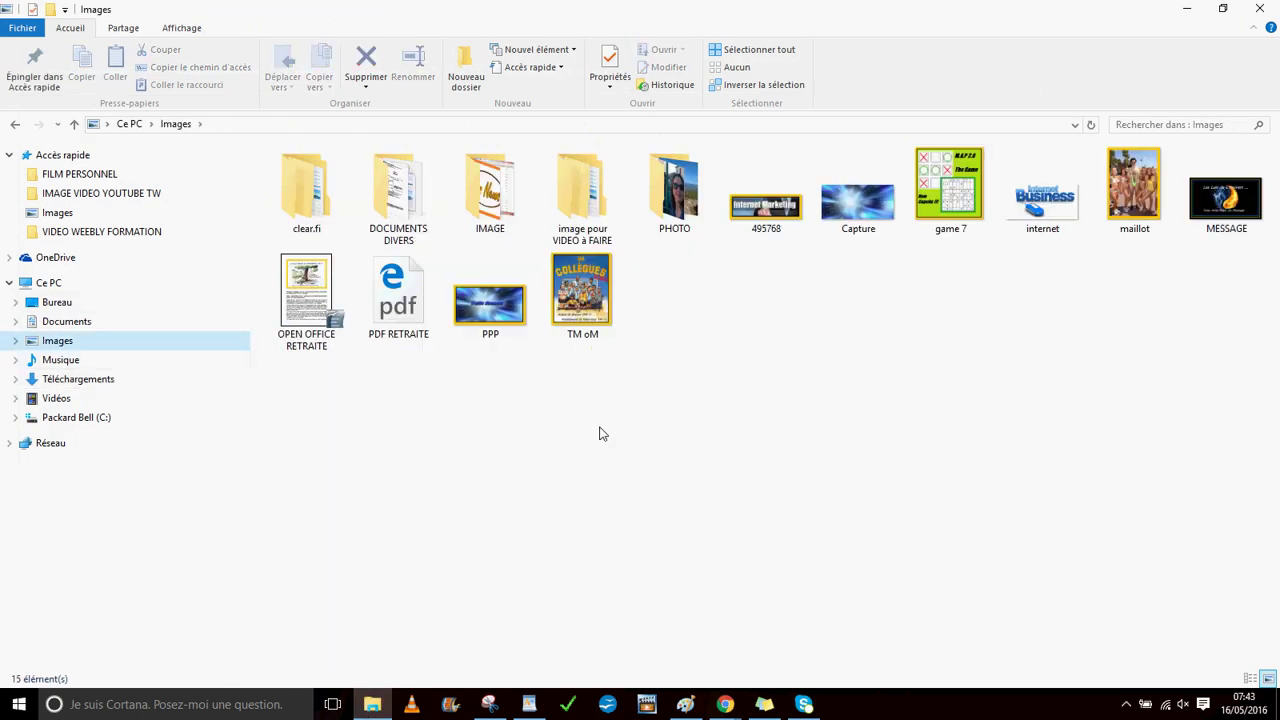
{"action": "left_click", "coordinate": [408, 325]}
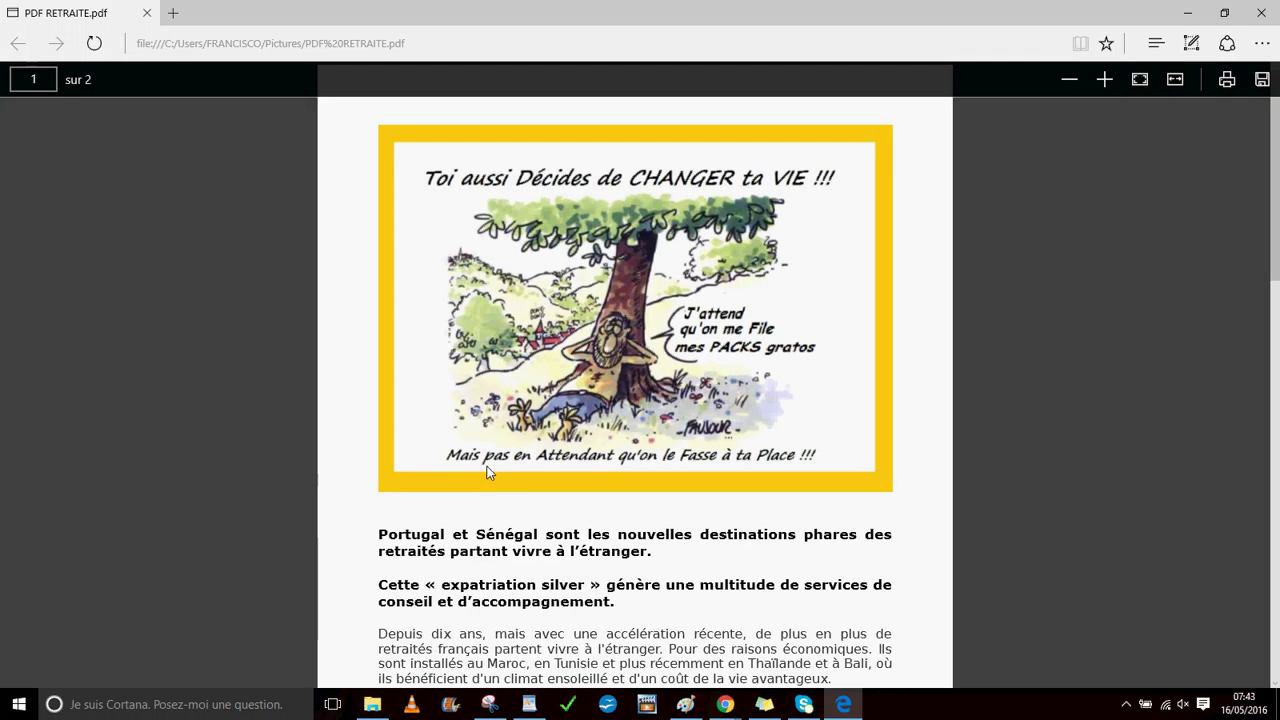
Examine both pages of the exported PDF, checking the image, the bold intro and the body text
{"action": "scroll", "coordinate": [836, 390], "scroll_direction": "down", "scroll_amount": 5}
{"action": "scroll", "coordinate": [816, 385], "scroll_direction": "up", "scroll_amount": 2}
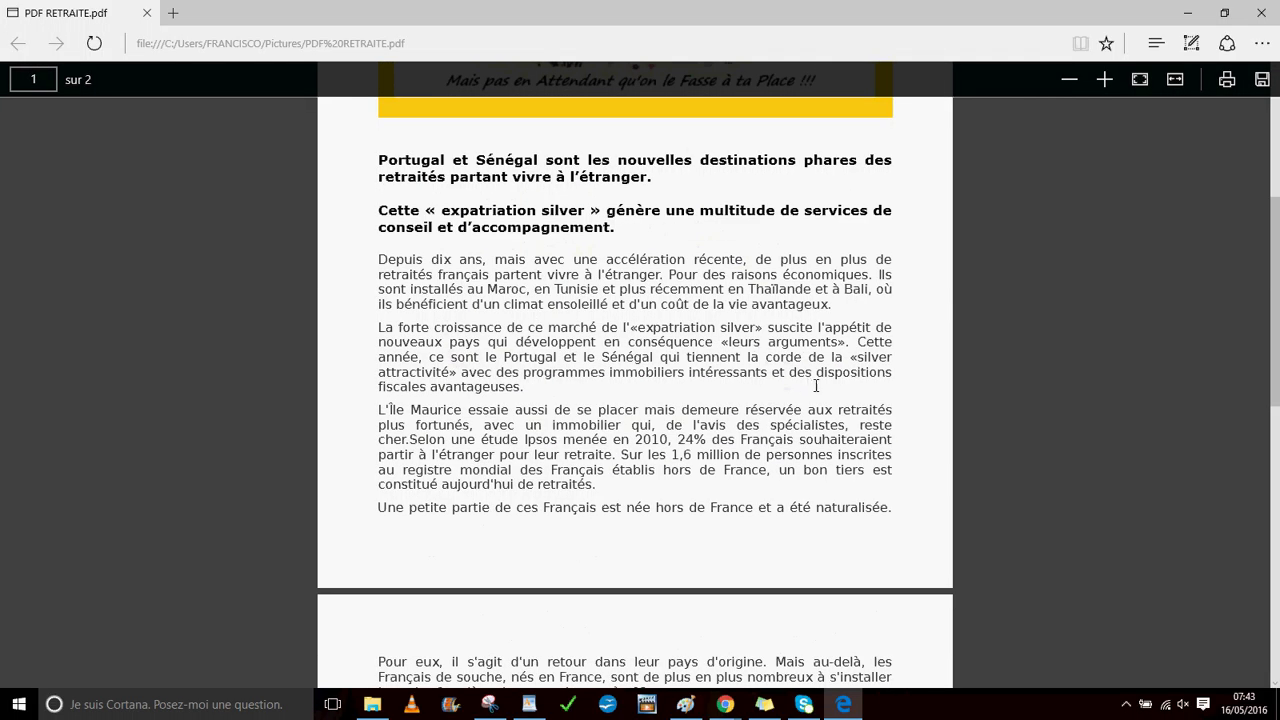
{"action": "left_click_drag", "start_coordinate": [605, 314], "coordinate": [378, 259]}
{"action": "left_click_drag", "start_coordinate": [660, 357], "coordinate": [622, 374]}
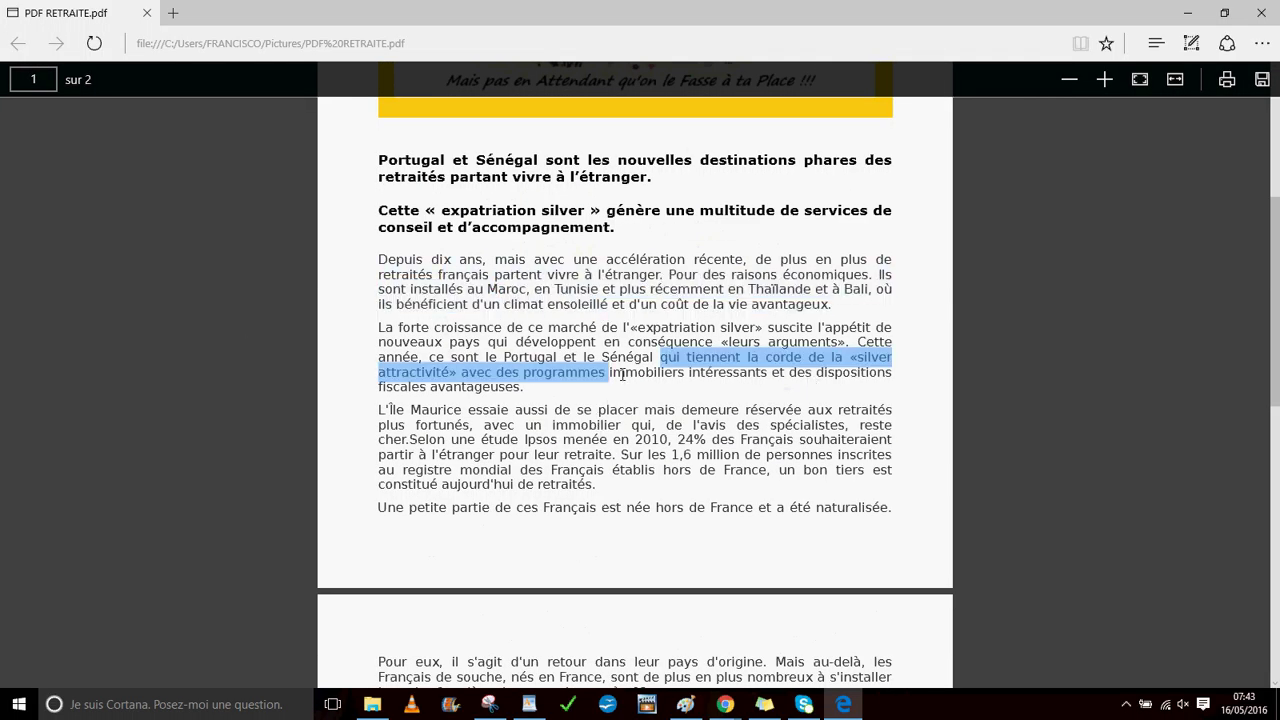
{"action": "scroll", "coordinate": [943, 360], "scroll_direction": "up", "scroll_amount": 2}
{"action": "scroll", "coordinate": [941, 366], "scroll_direction": "down", "scroll_amount": 7}
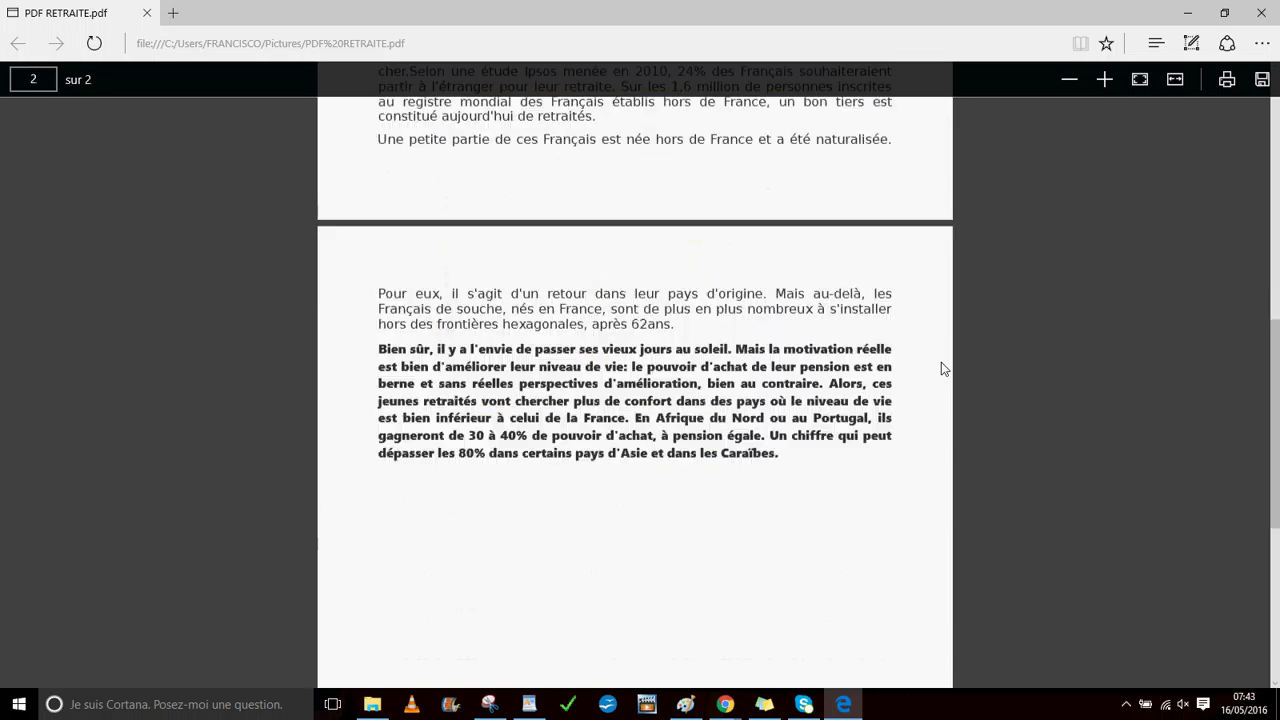
{"action": "scroll", "coordinate": [941, 368], "scroll_direction": "up", "scroll_amount": 8}
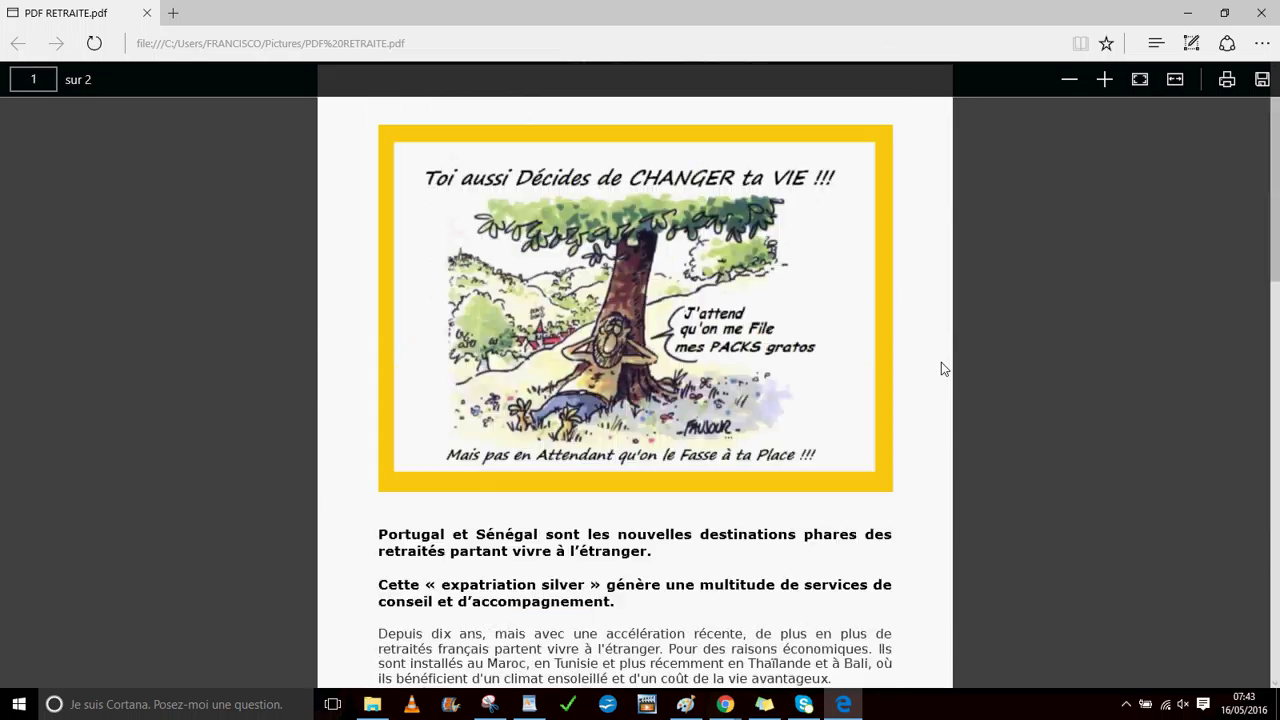
{"action": "left_click", "coordinate": [1126, 704]}
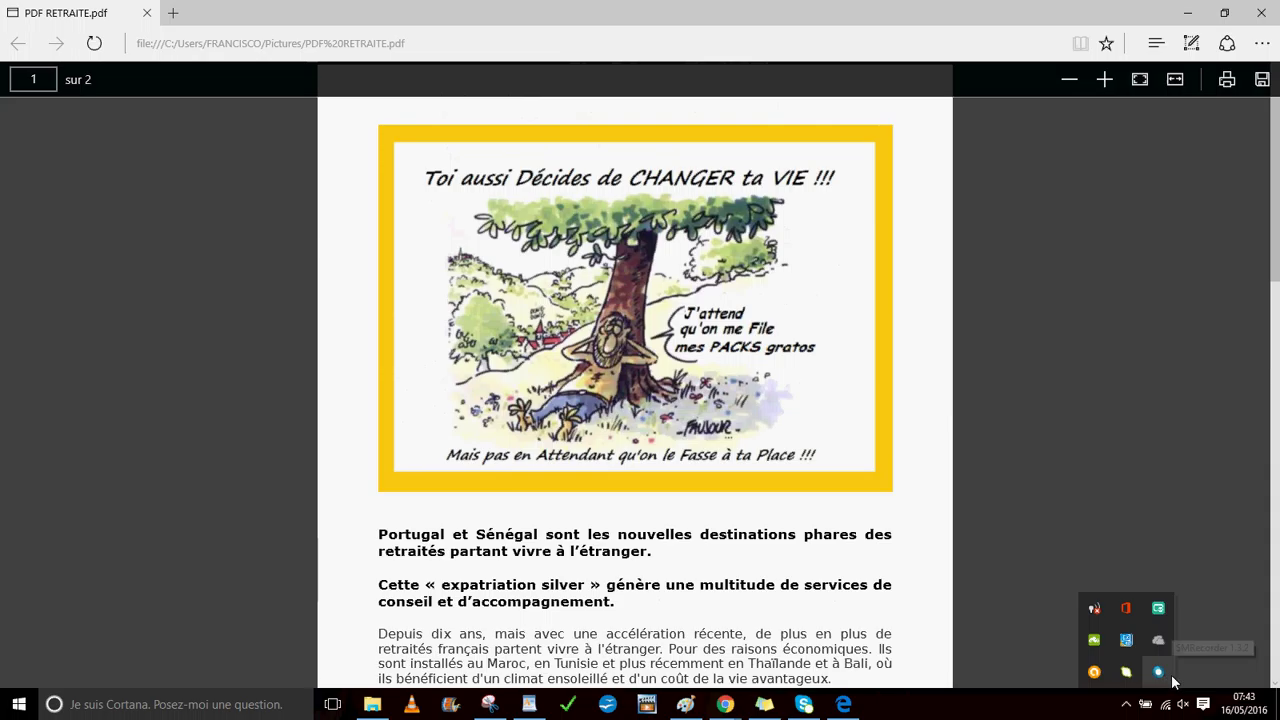